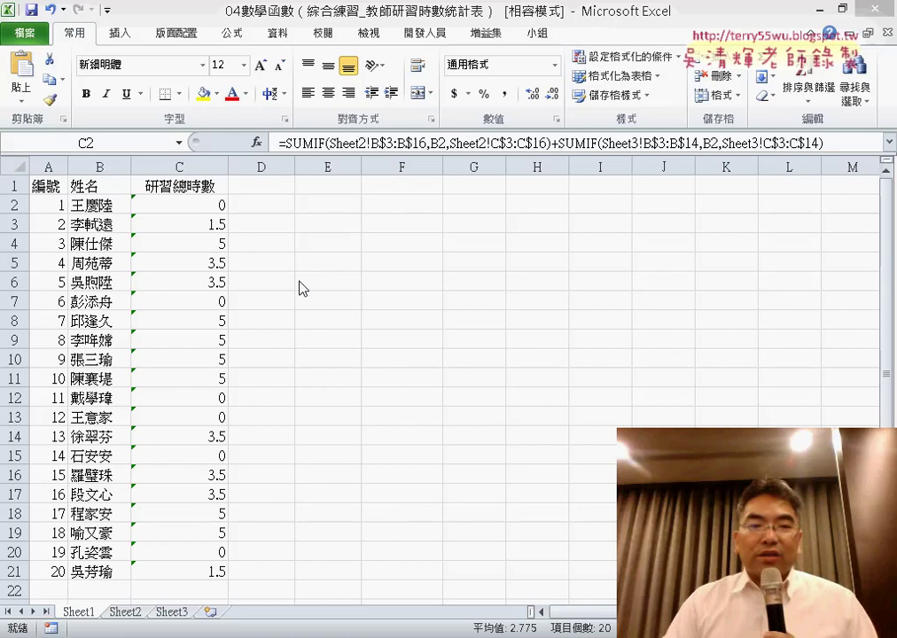
# - Fill the total-hours formula down C2:C21, then select the entire worksheet
pyautogui.doubleClick(227, 213)
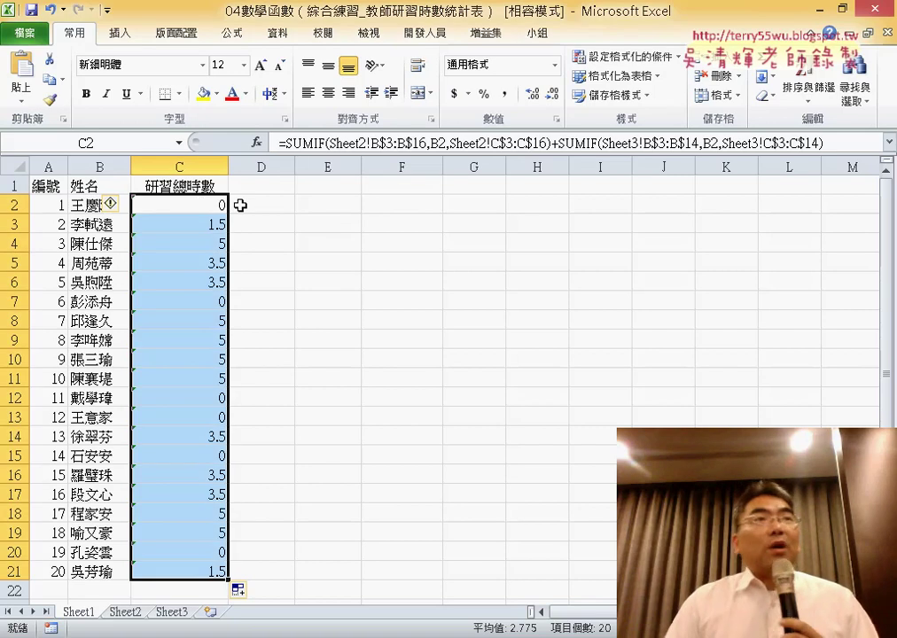
pyautogui.moveTo(173, 205); pyautogui.dragTo(220, 574)
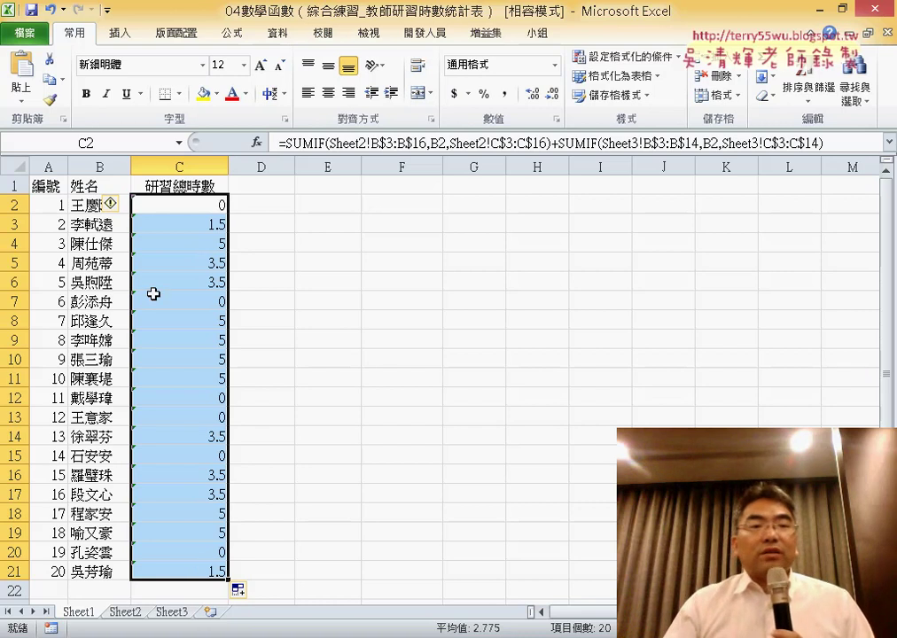
pyautogui.click(19, 166)
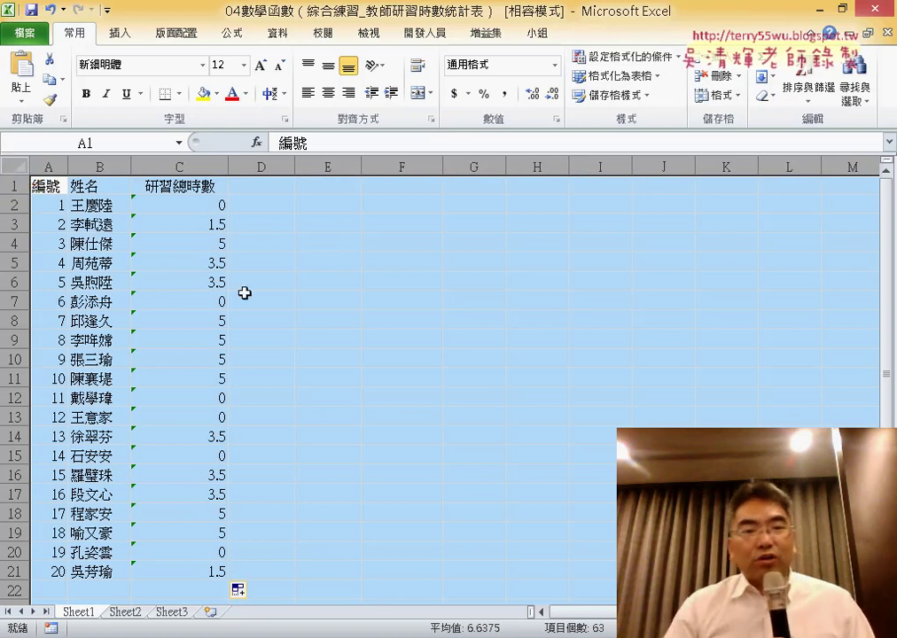
# - Clear Locked and Hidden in Format Cells protection for all cells, then select C2:C21
pyautogui.rightClick(337, 217)
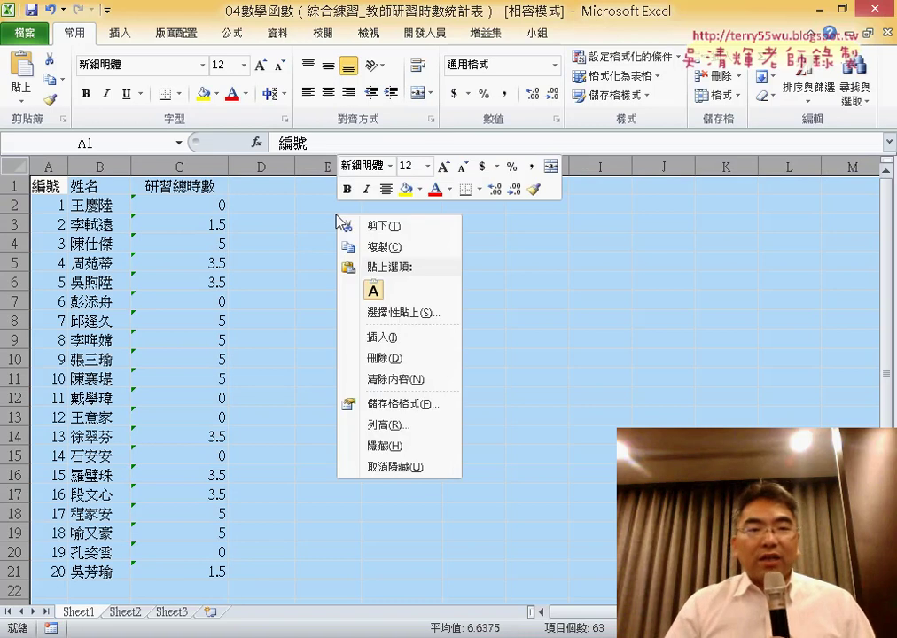
pyautogui.click(407, 406)
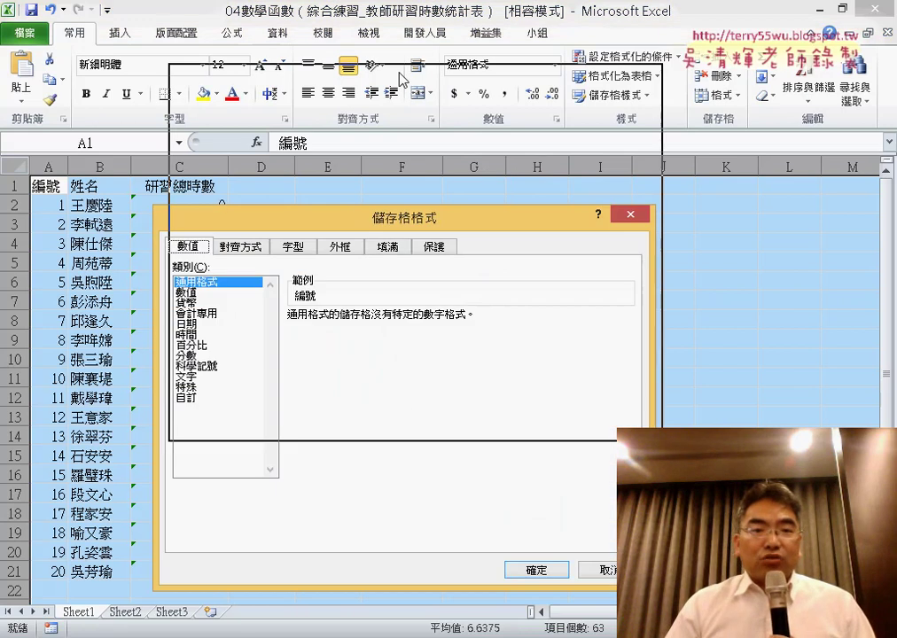
pyautogui.moveTo(388, 235); pyautogui.dragTo(400, 89)
pyautogui.click(443, 103)
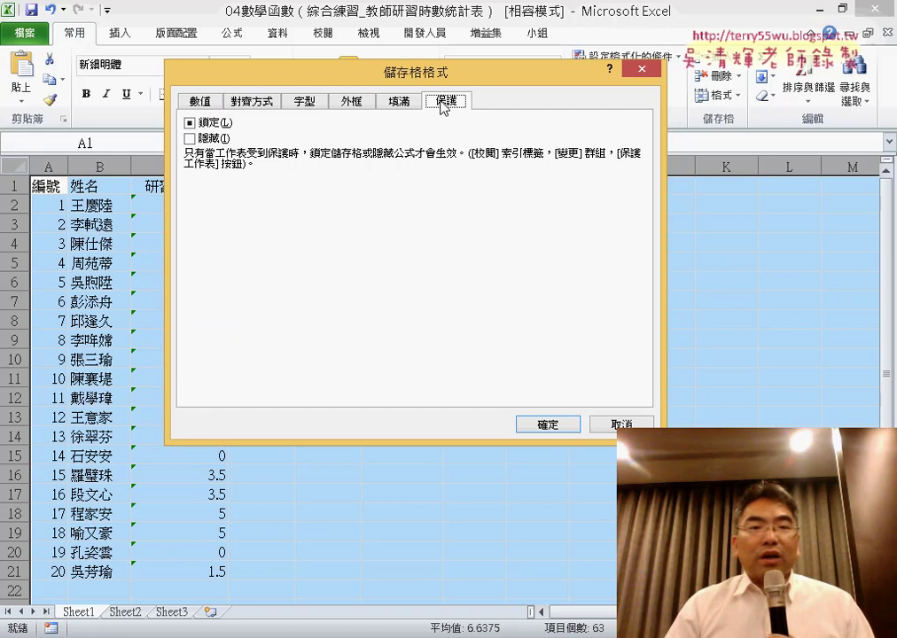
pyautogui.click(189, 123)
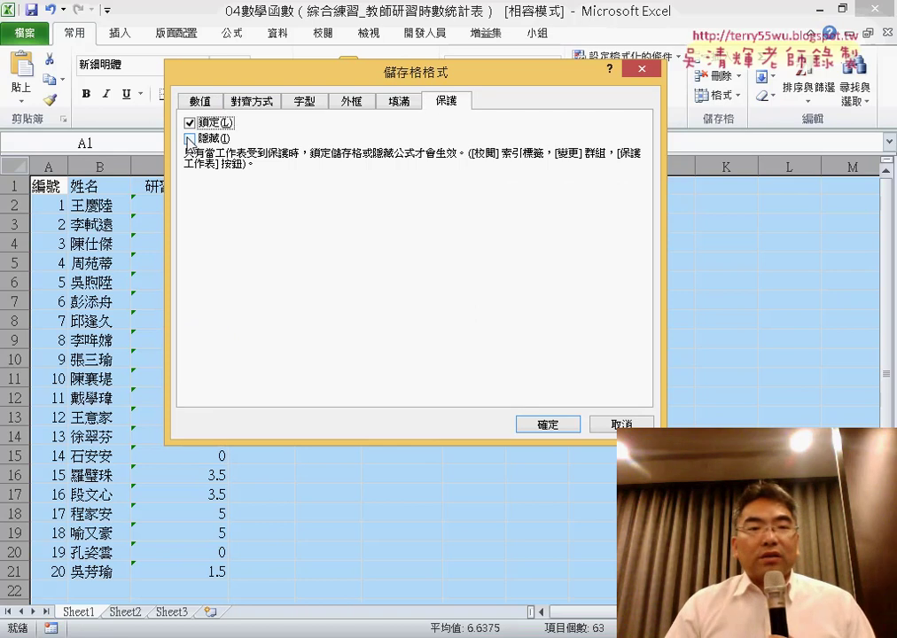
pyautogui.click(189, 138)
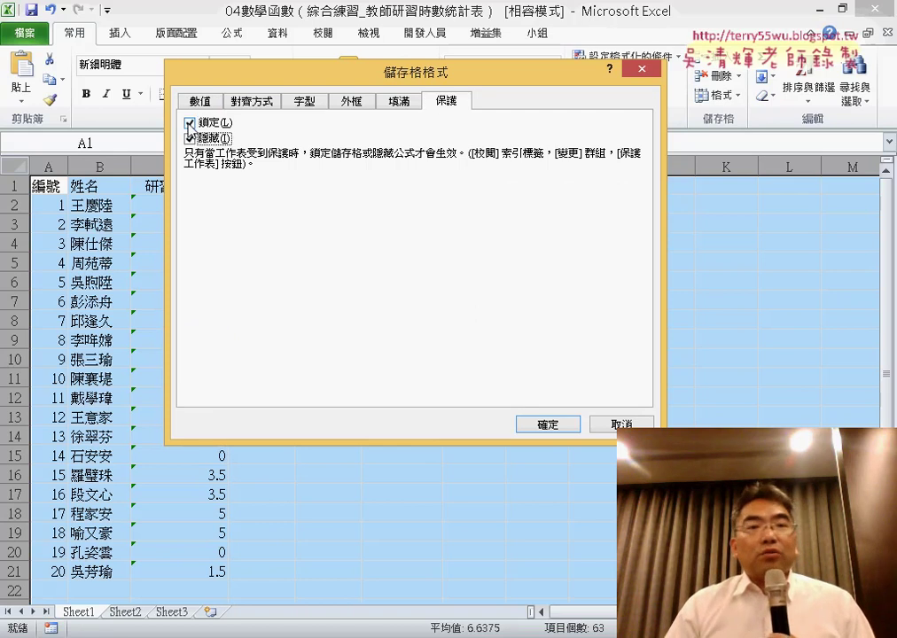
pyautogui.click(188, 123)
pyautogui.click(189, 138)
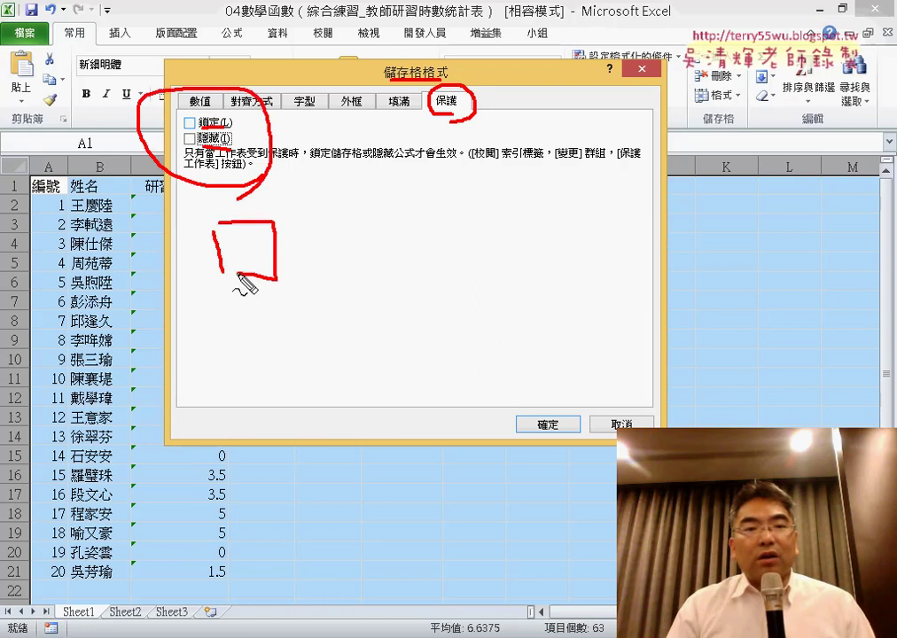
pyautogui.moveTo(273, 312); pyautogui.dragTo(229, 346)
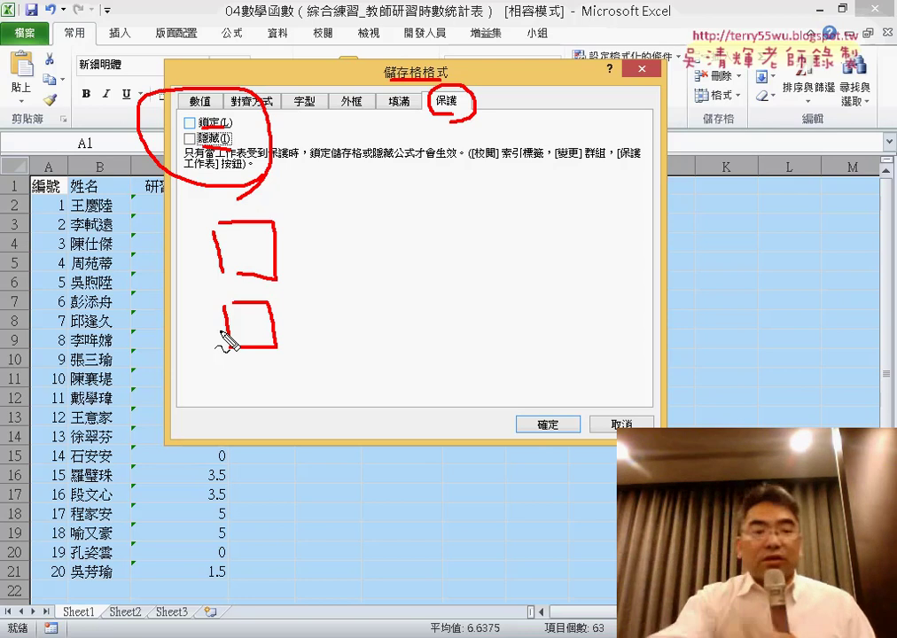
pyautogui.press('Escape')
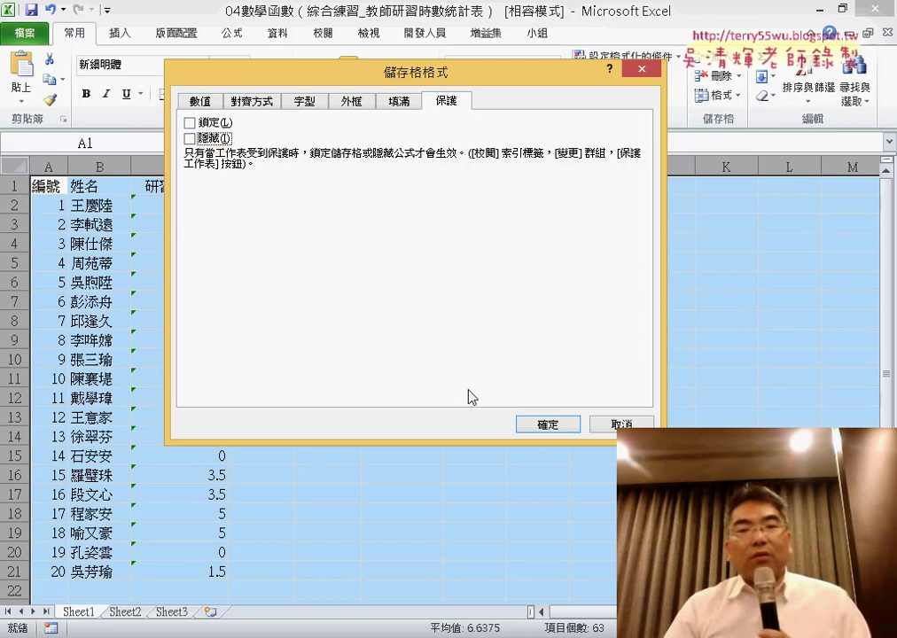
pyautogui.click(548, 424)
pyautogui.moveTo(199, 211)
pyautogui.mouseDown()
pyautogui.moveTo(222, 465)
pyautogui.moveTo(212, 571)
pyautogui.mouseUp()
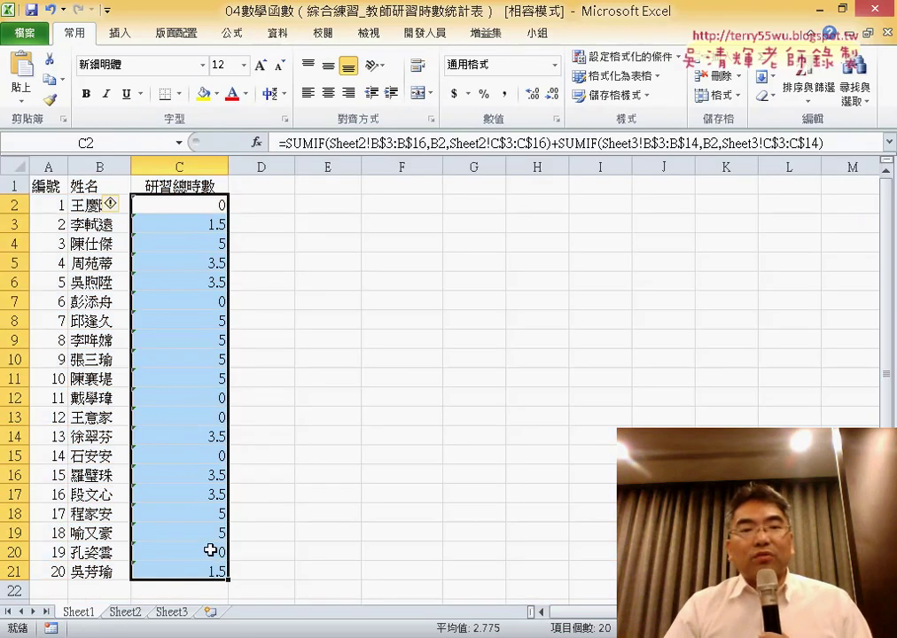
# - Turn on Locked and Hidden protection for the total-hours cells C2:C21
pyautogui.rightClick(200, 296)
pyautogui.click(266, 541)
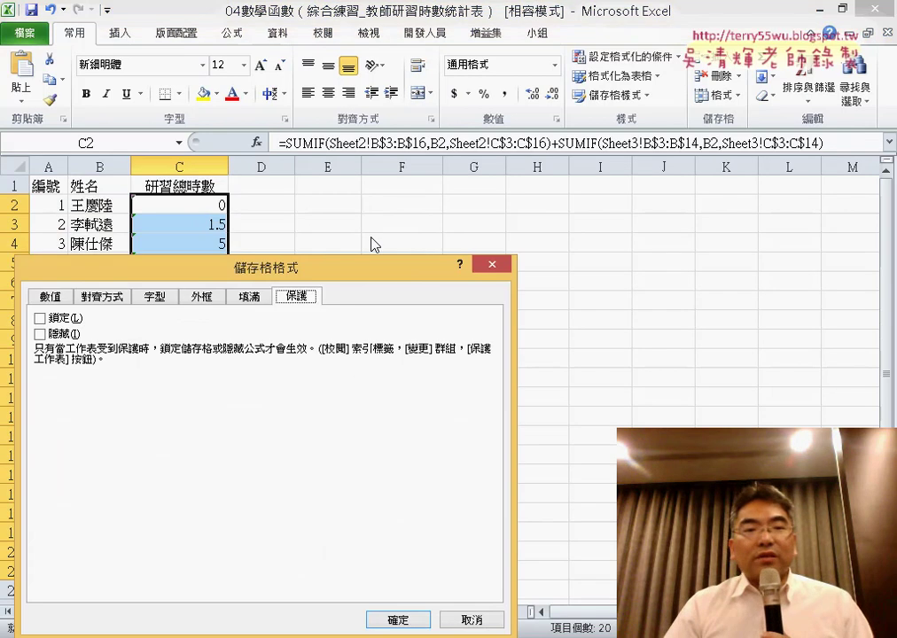
pyautogui.moveTo(373, 266); pyautogui.dragTo(667, 121)
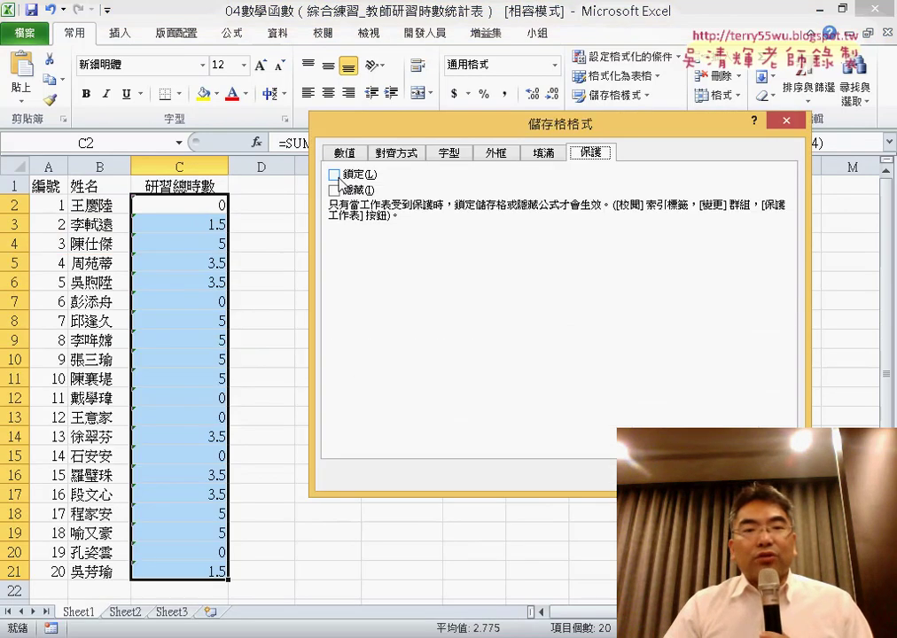
pyautogui.click(334, 175)
pyautogui.click(334, 189)
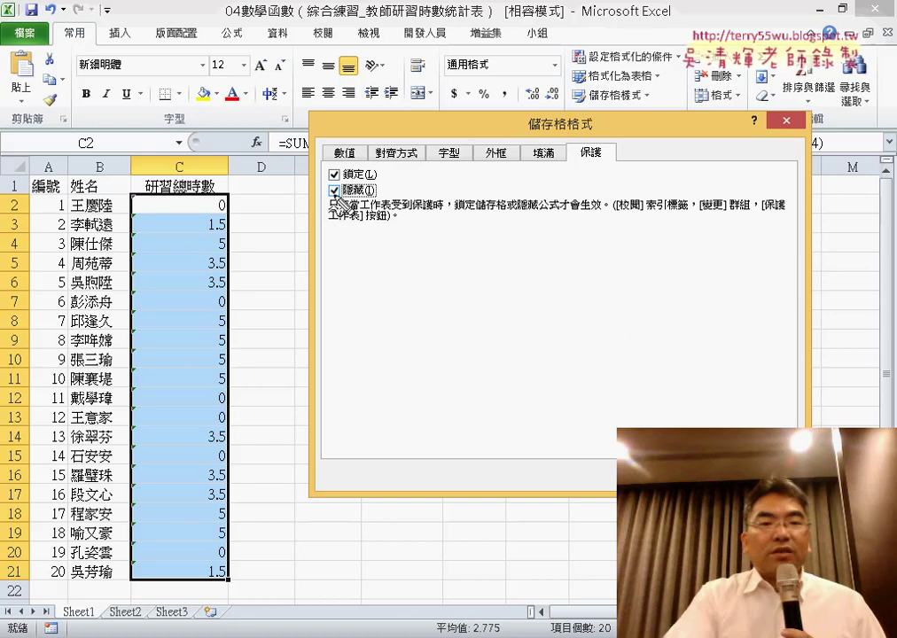
pyautogui.moveTo(133, 192)
pyautogui.mouseDown()
pyautogui.moveTo(145, 397)
pyautogui.moveTo(133, 560)
pyautogui.mouseUp()
pyautogui.moveTo(133, 193)
pyautogui.mouseDown()
pyautogui.moveTo(236, 574)
pyautogui.moveTo(129, 582)
pyautogui.mouseUp()
pyautogui.moveTo(133, 468); pyautogui.dragTo(118, 435)
pyautogui.moveTo(381, 188)
pyautogui.mouseDown()
pyautogui.moveTo(340, 159)
pyautogui.moveTo(383, 197)
pyautogui.mouseUp()
pyautogui.moveTo(269, 248)
pyautogui.mouseDown()
pyautogui.moveTo(323, 203)
pyautogui.moveTo(316, 219)
pyautogui.mouseUp()
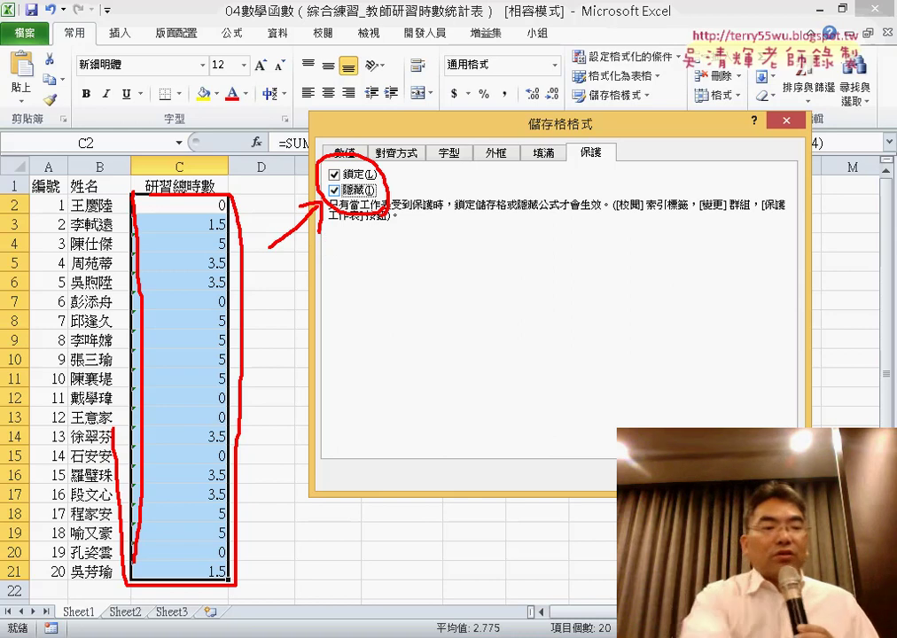
pyautogui.press('Escape')
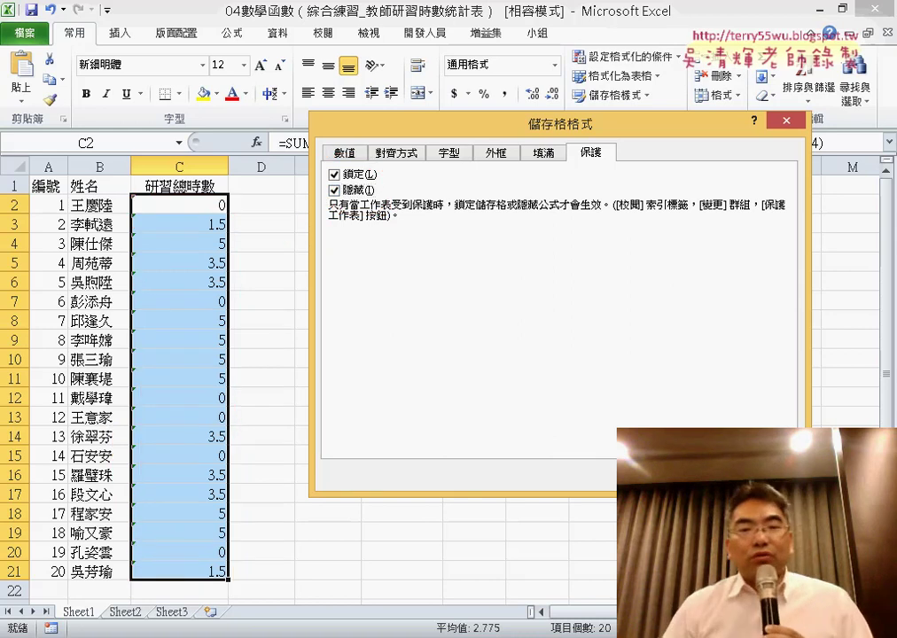
pyautogui.press('Return')
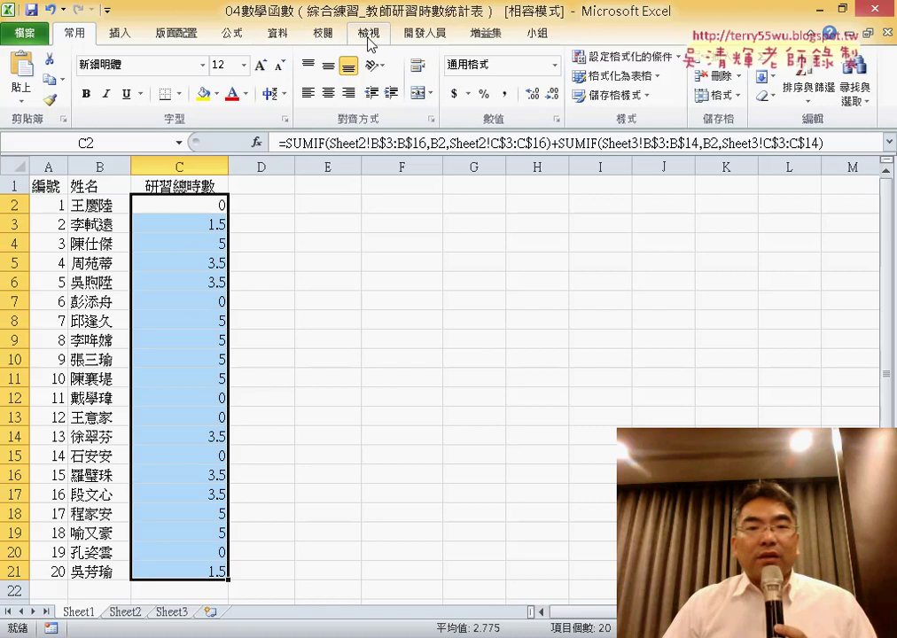
# - Protect Sheet1 from the Review tab with a password, entering it again to confirm
pyautogui.click(322, 37)
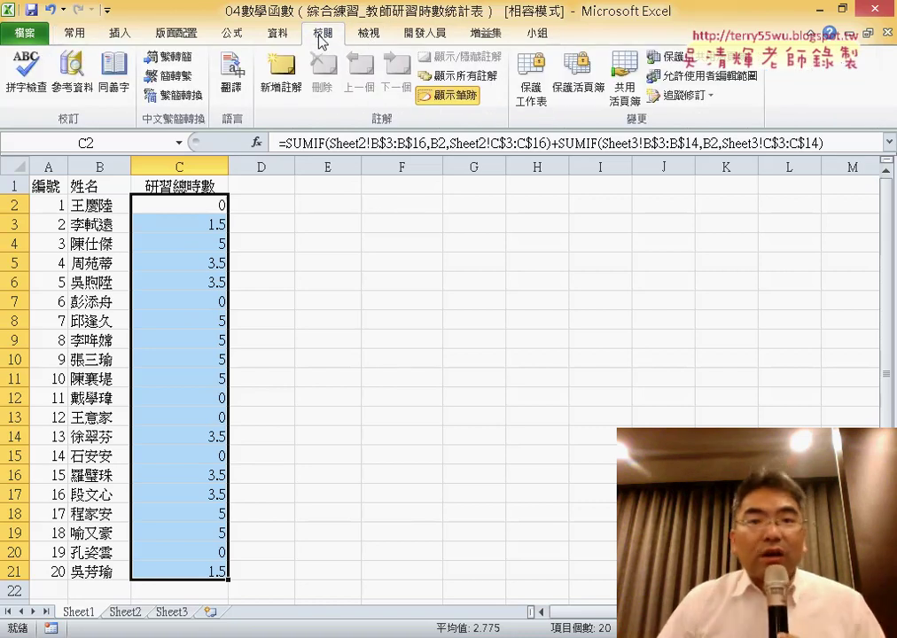
pyautogui.click(529, 86)
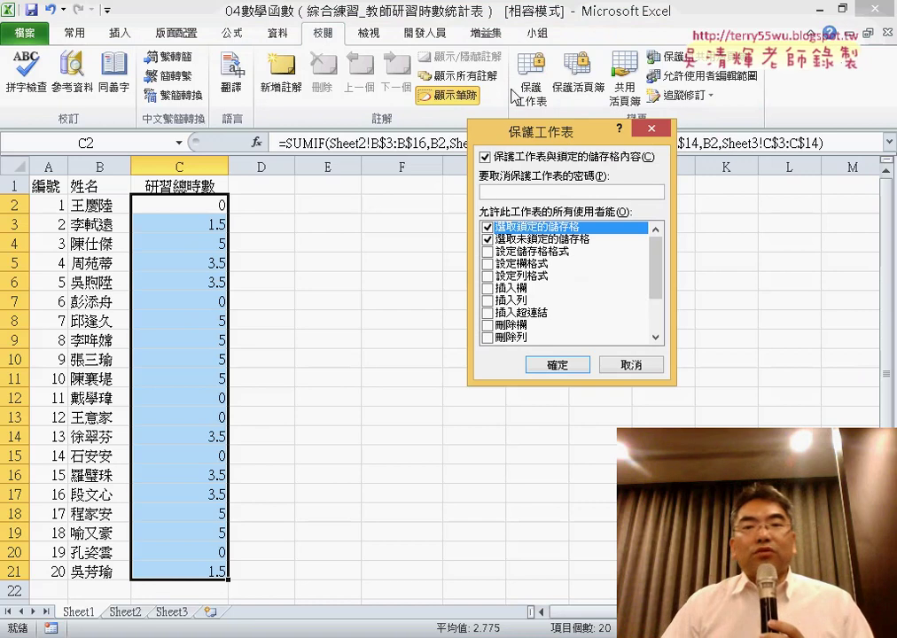
pyautogui.moveTo(546, 133); pyautogui.dragTo(369, 47)
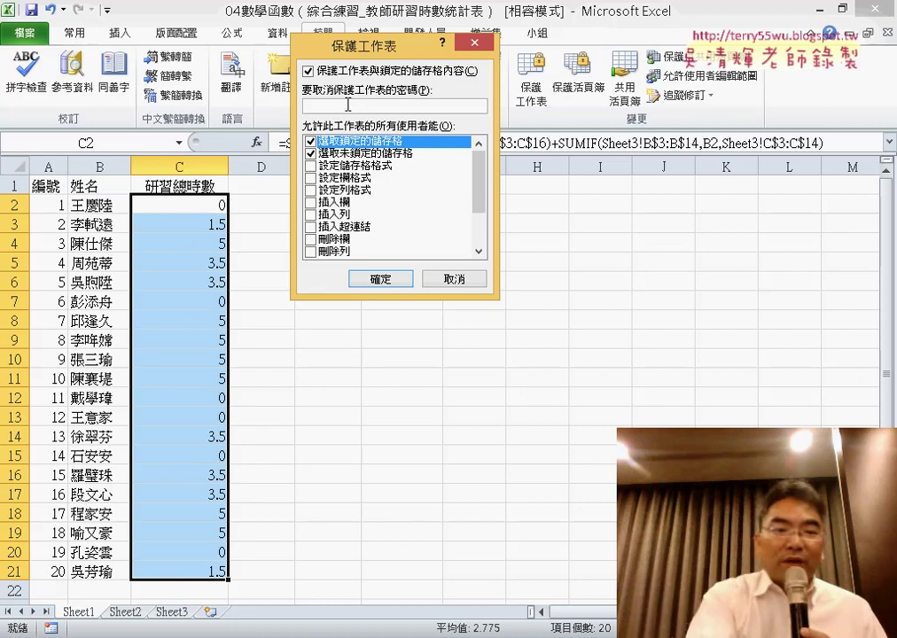
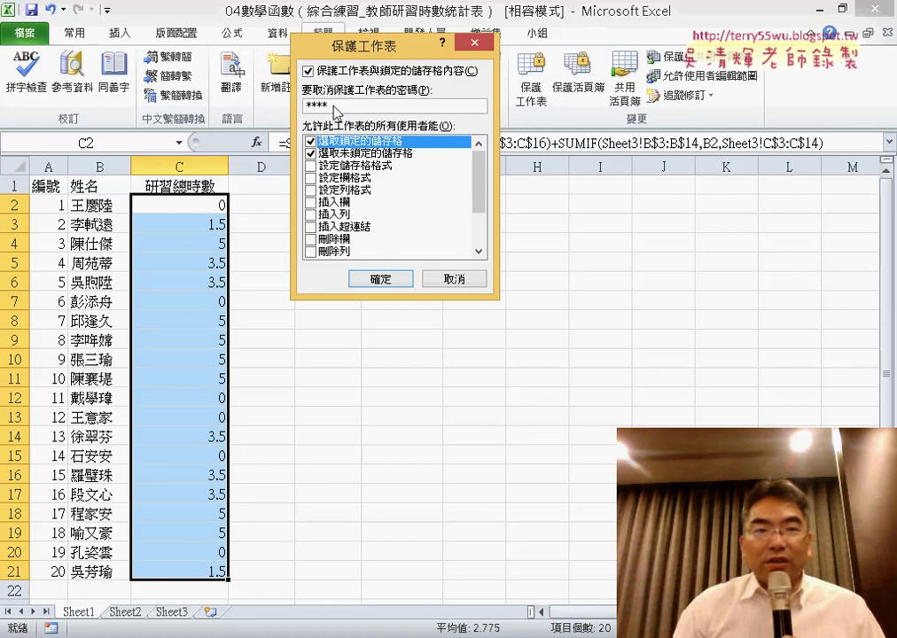
pyautogui.moveTo(372, 43); pyautogui.dragTo(412, 130)
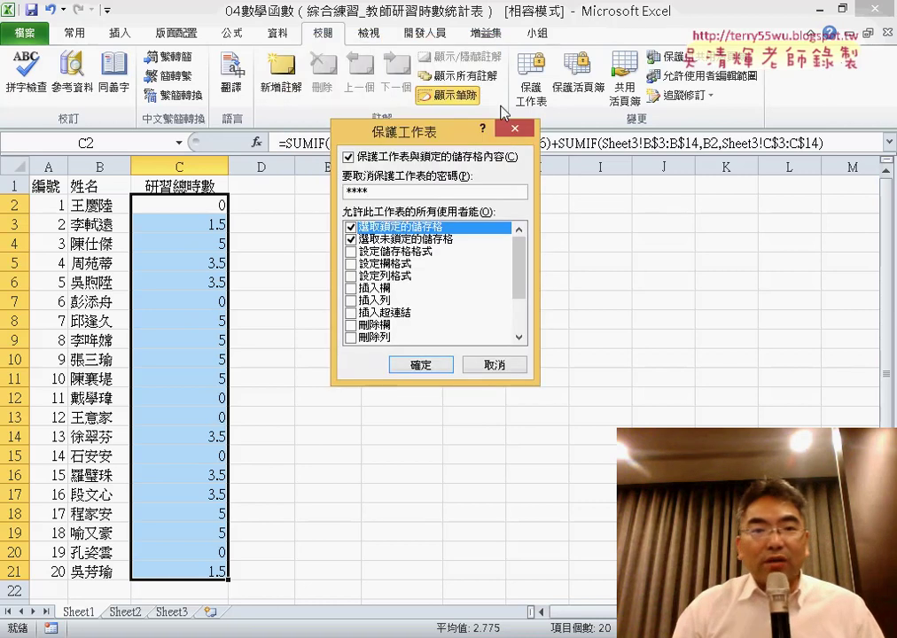
pyautogui.press('Return')
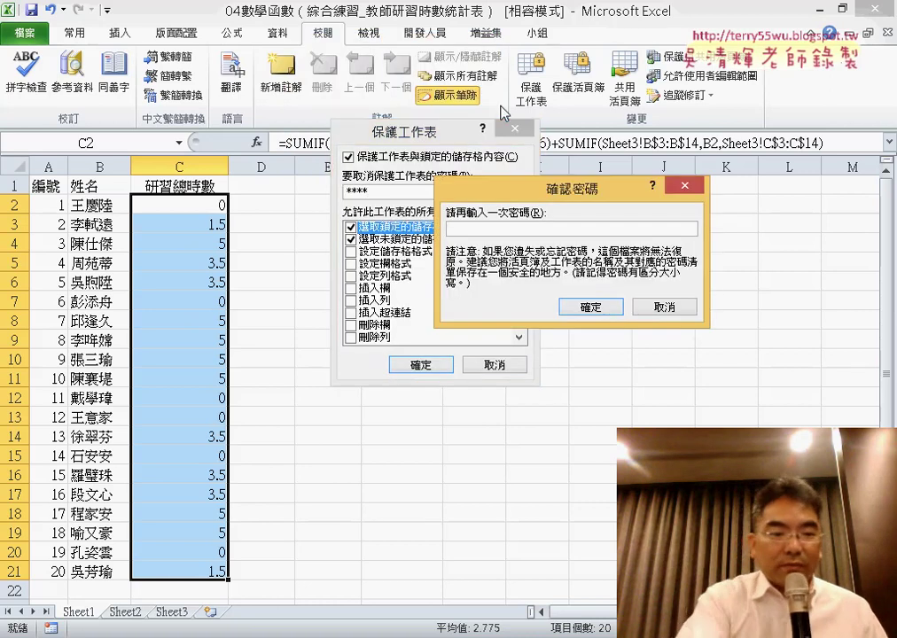
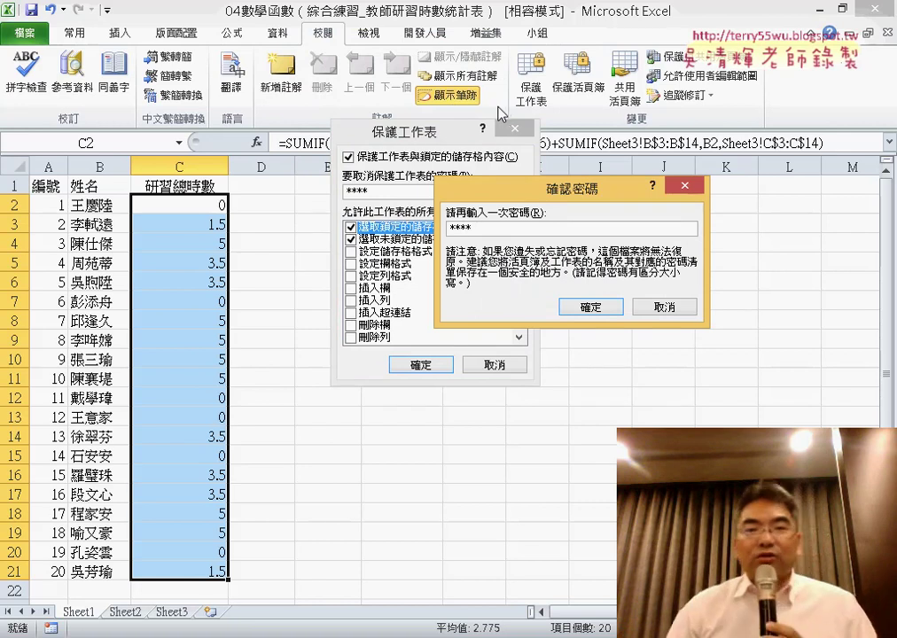
pyautogui.click(606, 304)
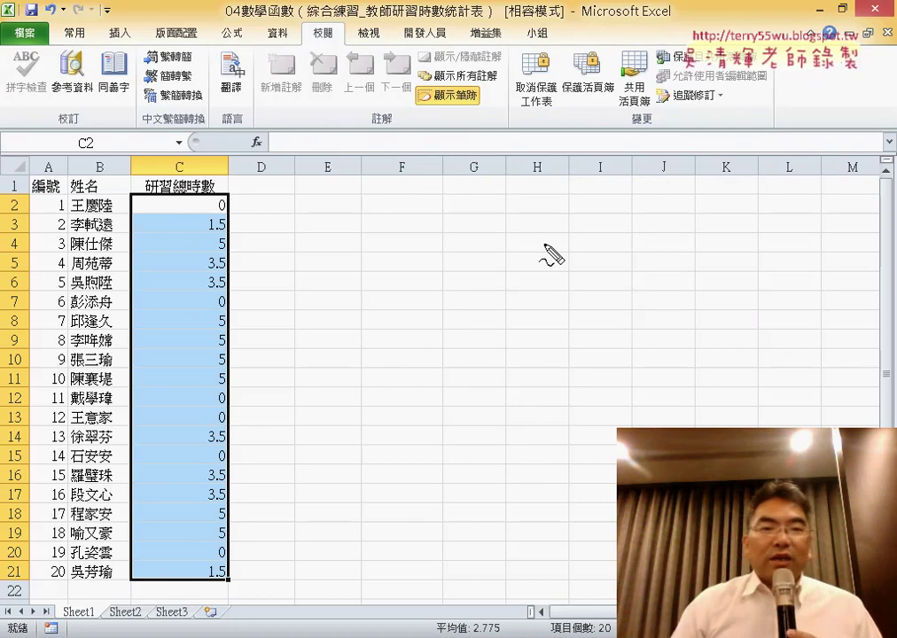
pyautogui.moveTo(219, 227)
pyautogui.mouseDown()
pyautogui.moveTo(170, 197)
pyautogui.moveTo(217, 228)
pyautogui.mouseUp()
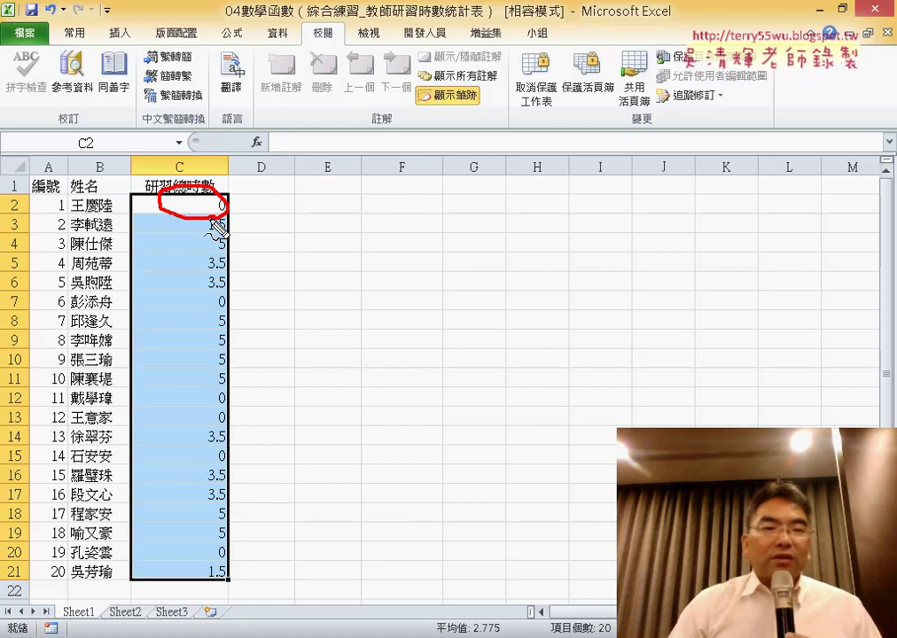
pyautogui.moveTo(470, 164)
pyautogui.mouseDown()
pyautogui.moveTo(303, 159)
pyautogui.moveTo(475, 168)
pyautogui.mouseUp()
pyautogui.moveTo(241, 202)
pyautogui.mouseDown()
pyautogui.moveTo(331, 182)
pyautogui.moveTo(336, 163)
pyautogui.moveTo(362, 213)
pyautogui.mouseUp()
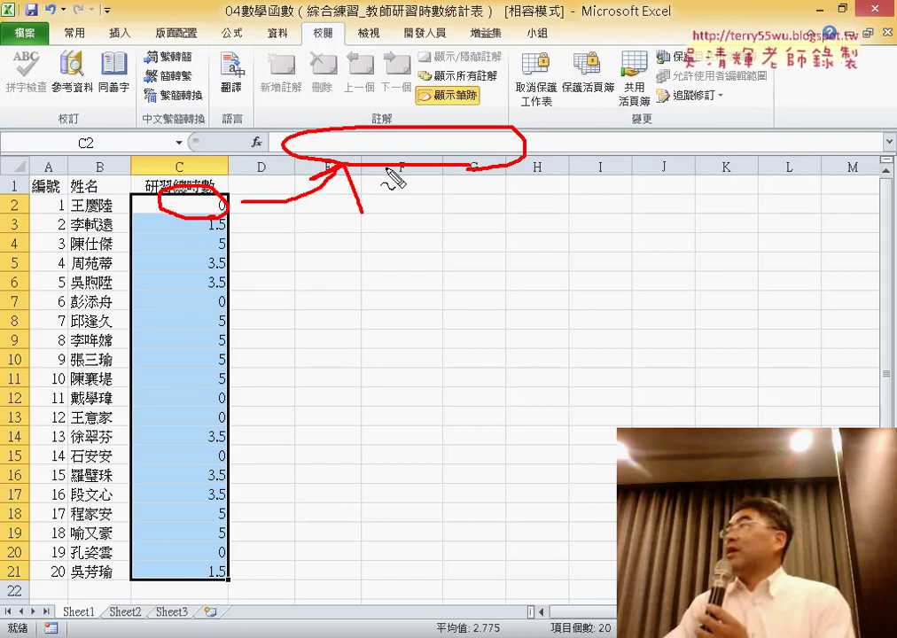
pyautogui.press('Escape')
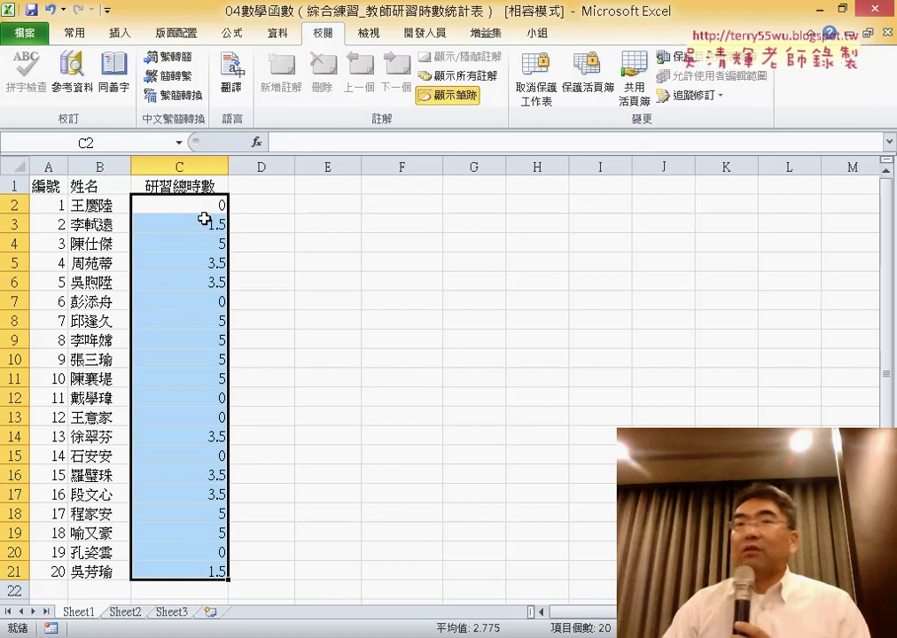
pyautogui.click(205, 219)
pyautogui.click(211, 203)
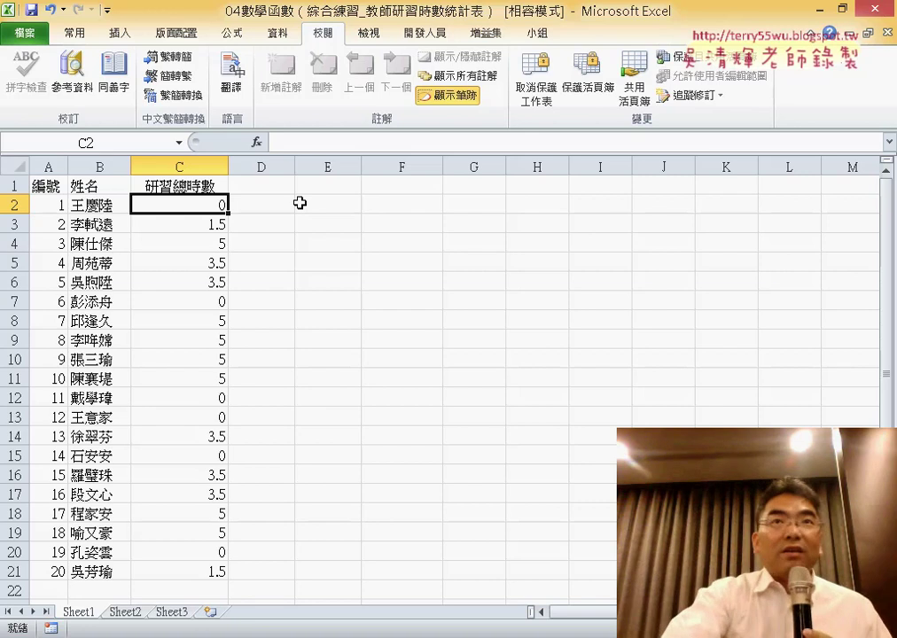
# - Press Delete on C2 to trigger the protected-cell warning
pyautogui.press('Delete')
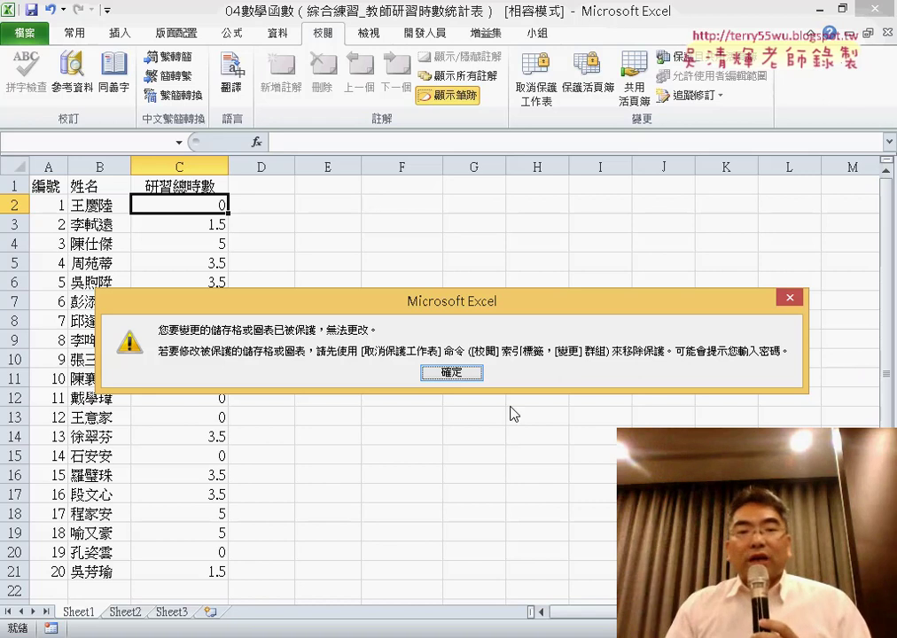
# - Dismiss the warning, change A2 from 1 to 3, and select C2:C21
pyautogui.click(452, 373)
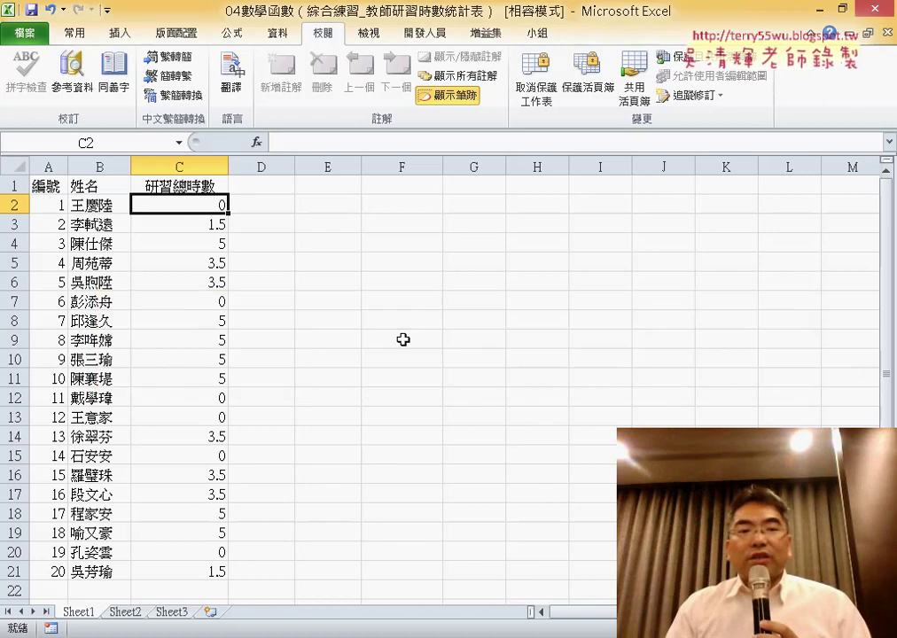
pyautogui.click(47, 204)
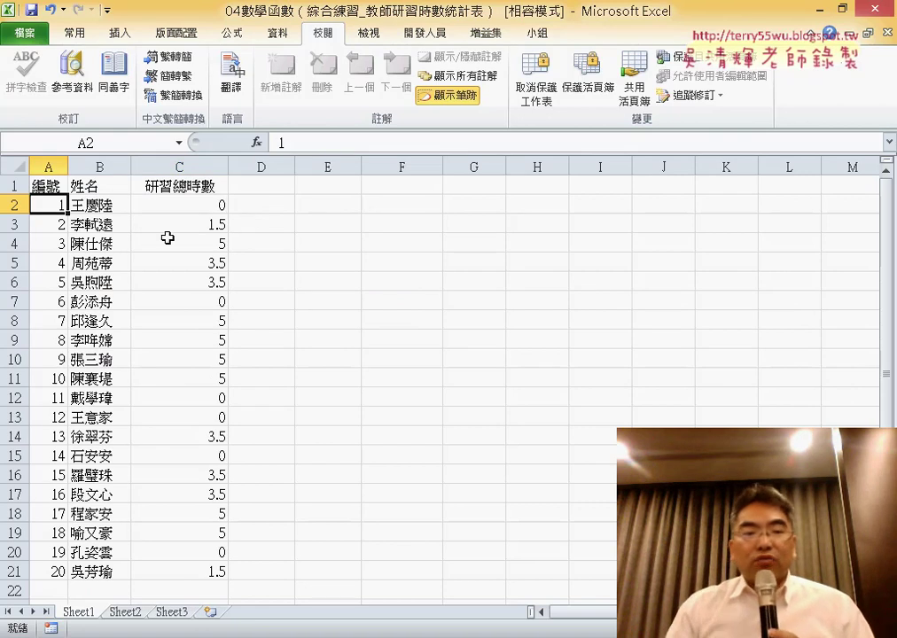
pyautogui.write('3')
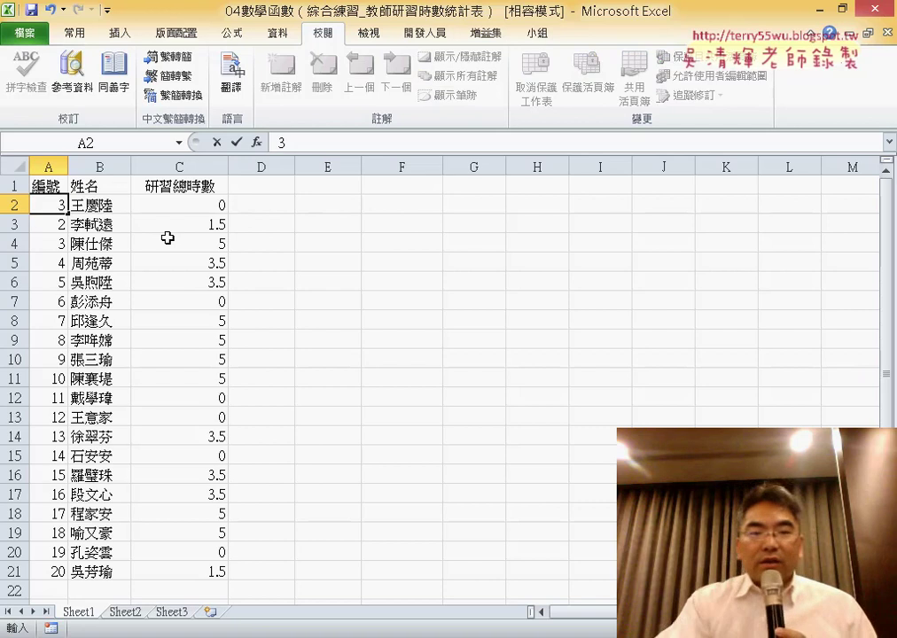
pyautogui.press('Return')
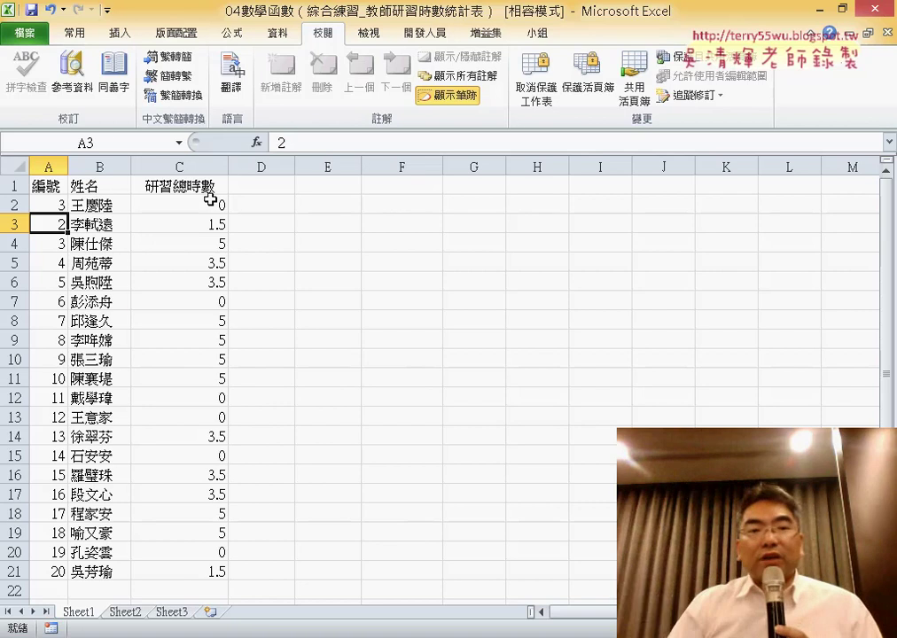
pyautogui.moveTo(210, 200); pyautogui.dragTo(213, 567)
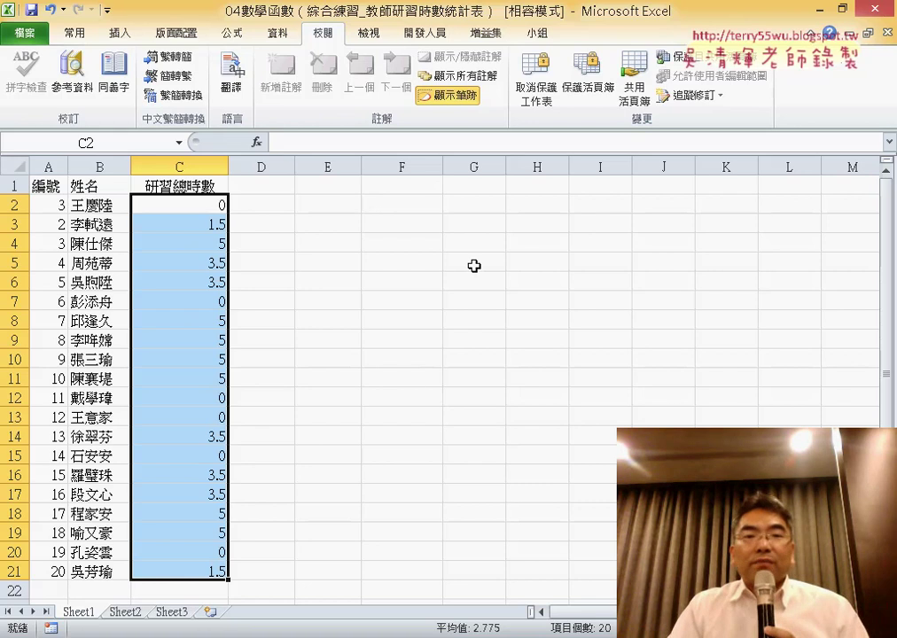
# - Unprotect the sheet, retrying with the correct password after an incorrect-password error
pyautogui.click(545, 98)
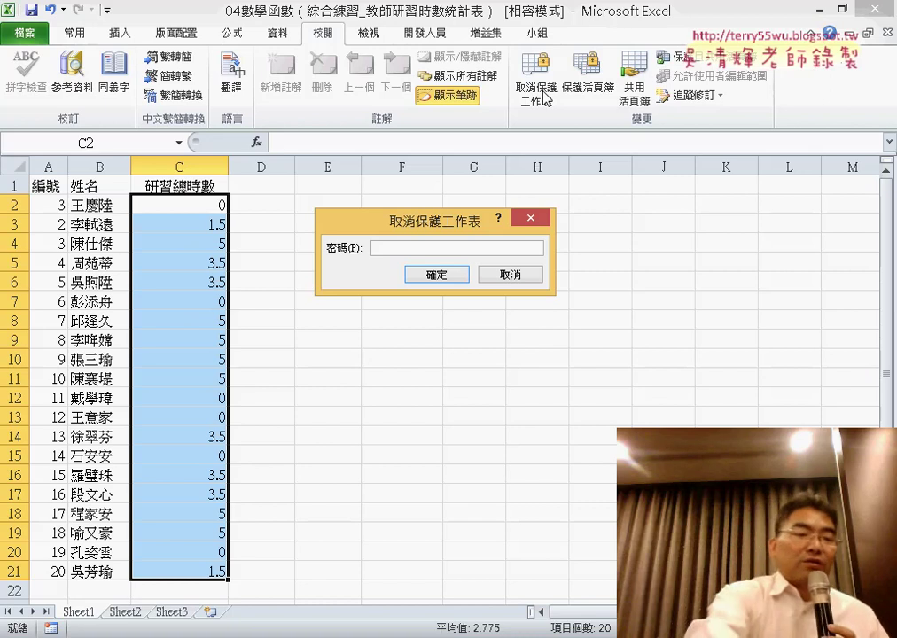
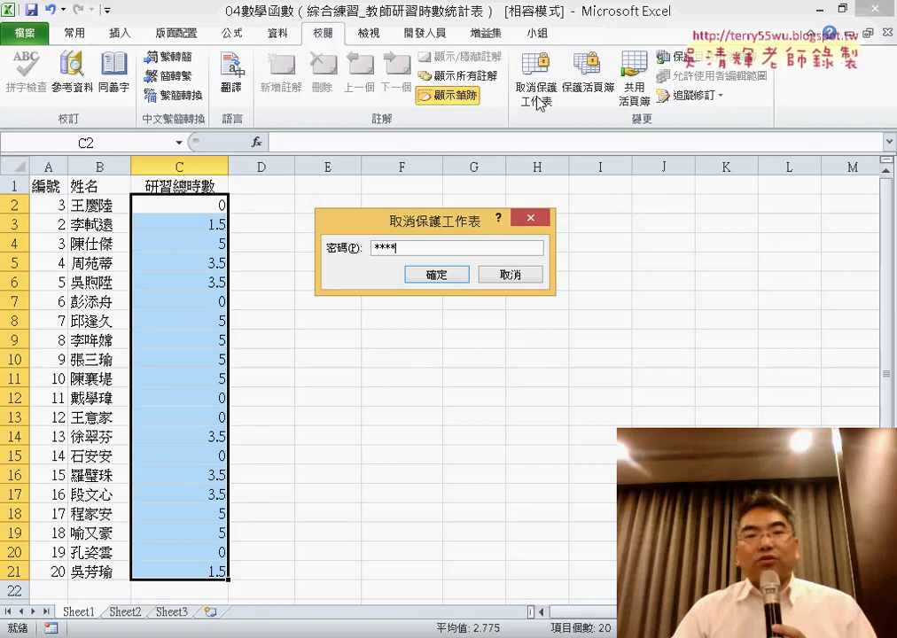
pyautogui.click(437, 276)
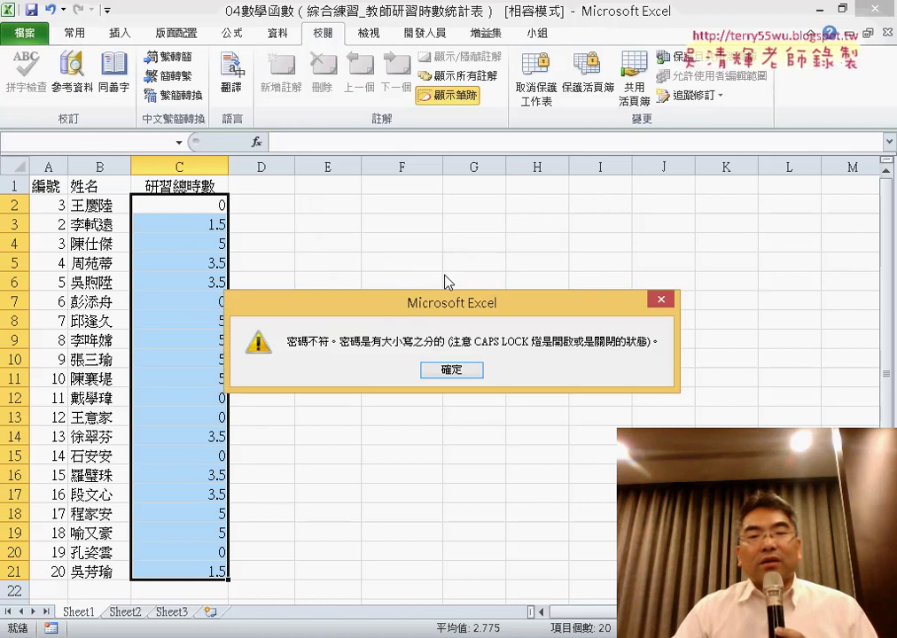
pyautogui.click(470, 370)
pyautogui.click(540, 93)
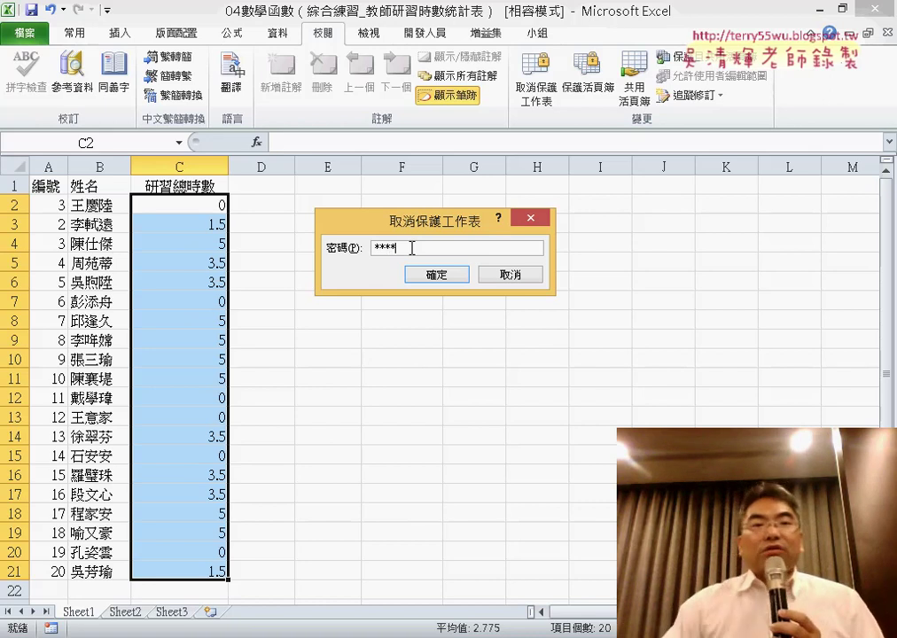
pyautogui.click(457, 277)
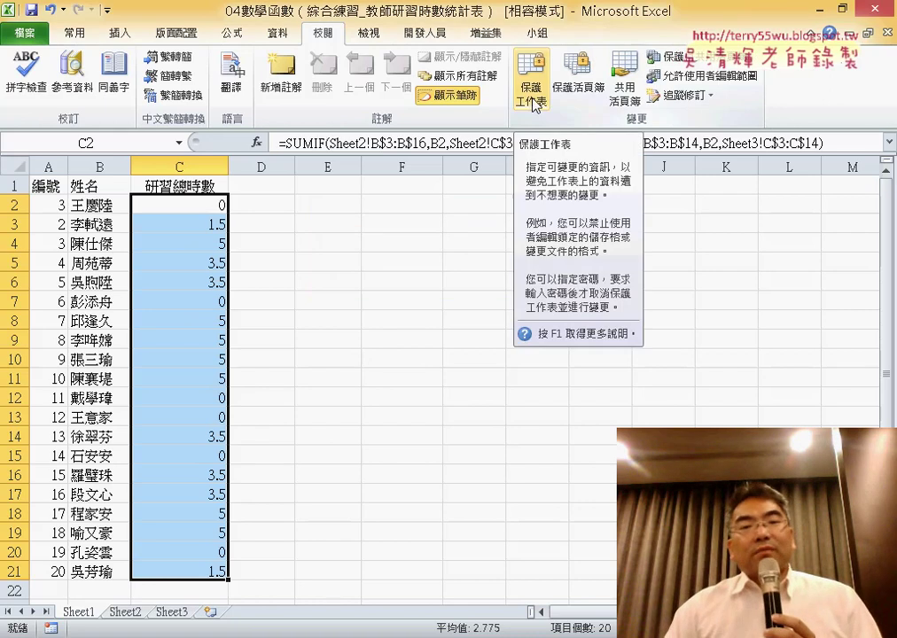
# - Close the Protect Sheet dialog unchanged and select C2's full SUMIF formula in the formula bar
pyautogui.click(535, 104)
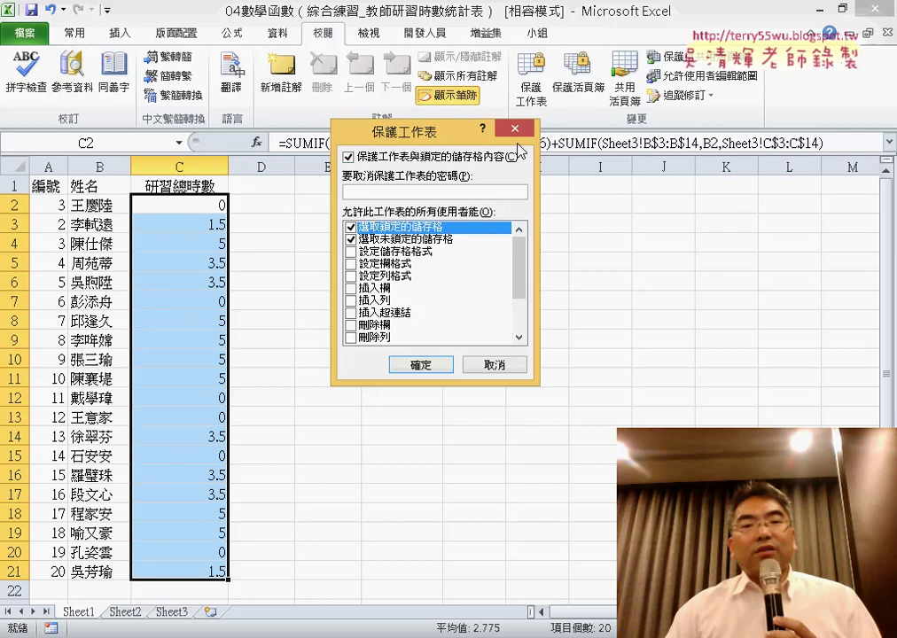
pyautogui.click(525, 126)
pyautogui.click(514, 143)
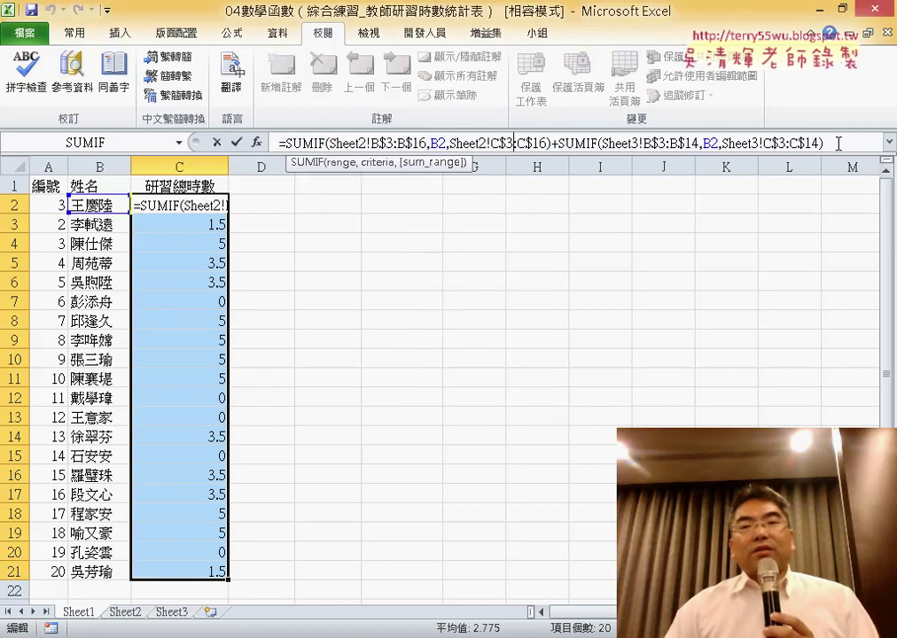
pyautogui.moveTo(837, 142); pyautogui.dragTo(232, 144)
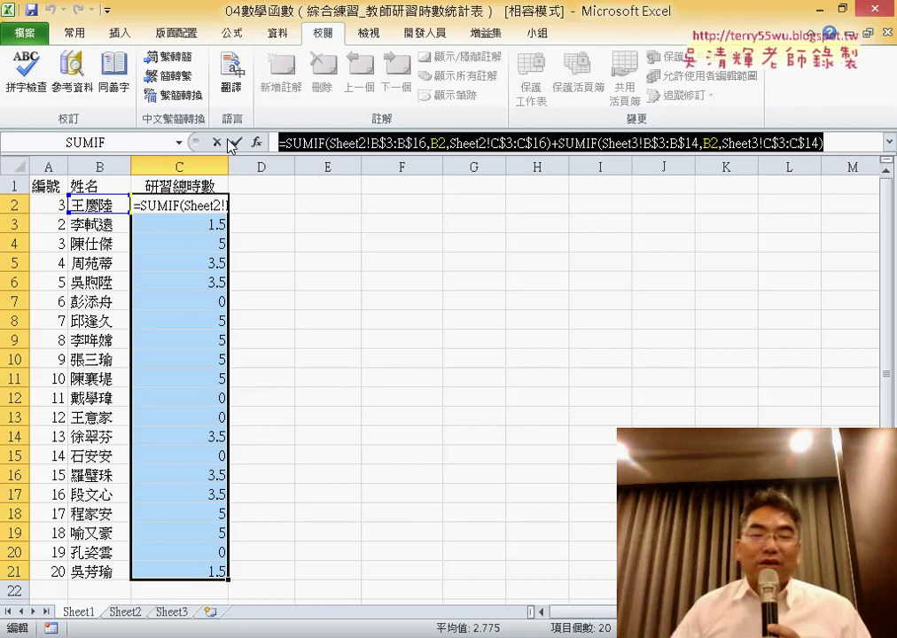
# - Cancel the formula edit and re-protect Sheet1 with a confirmed password
pyautogui.write('=')
pyautogui.click(404, 456)
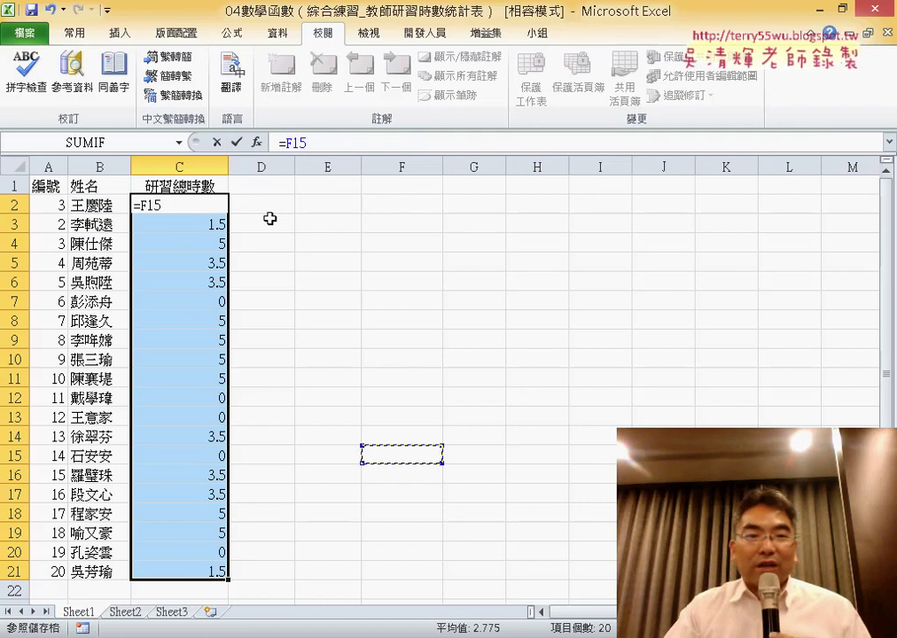
pyautogui.click(217, 142)
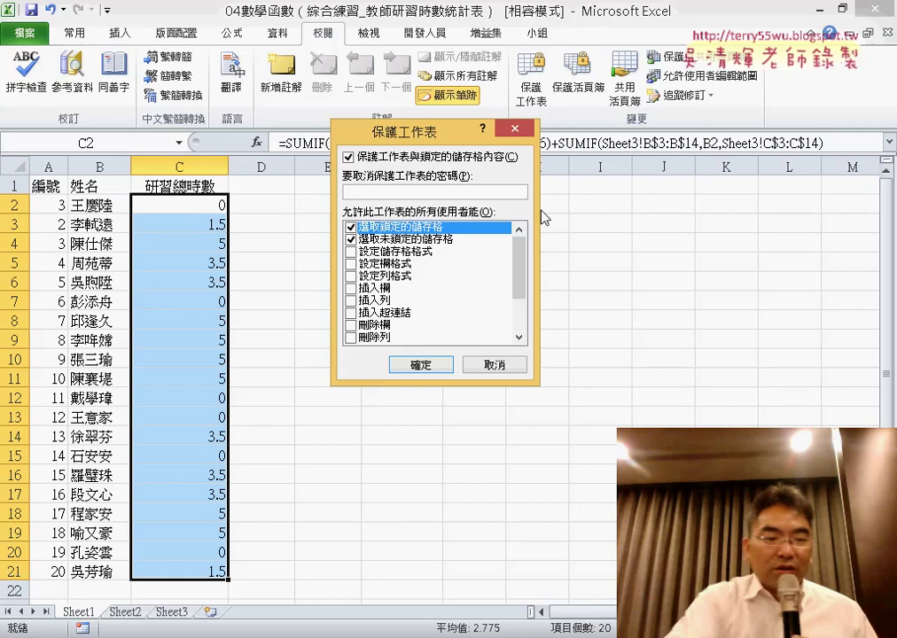
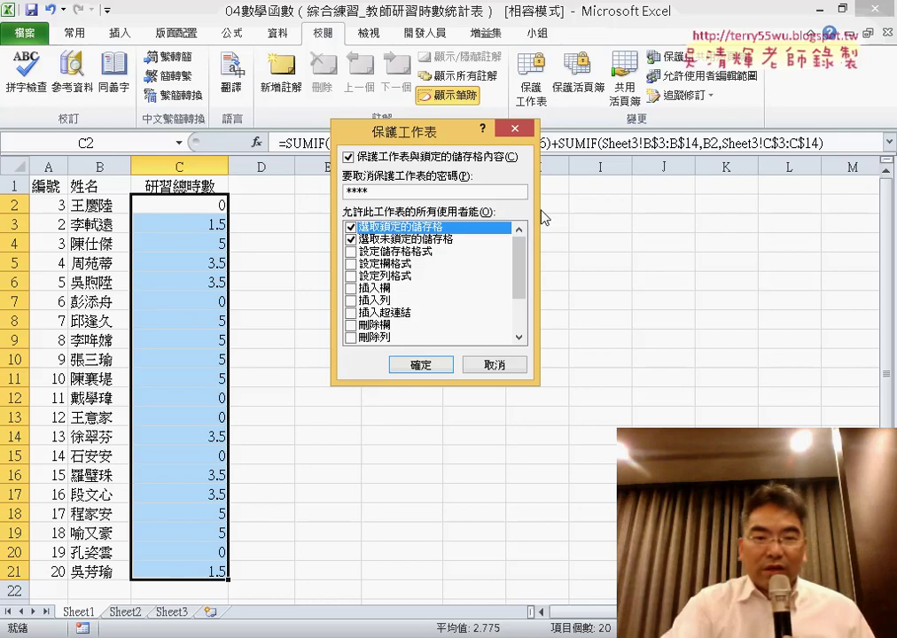
pyautogui.press('Return')
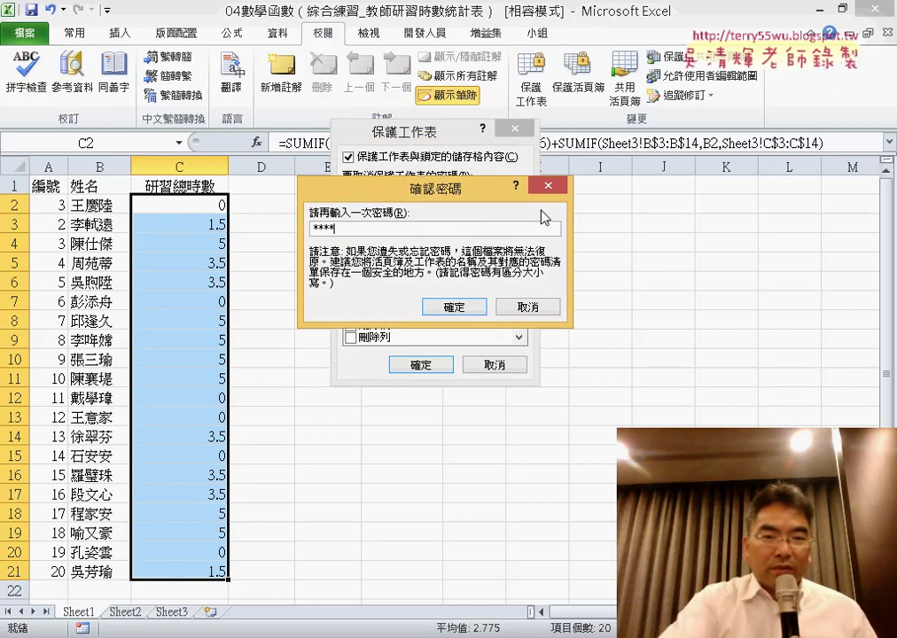
pyautogui.press('Return')
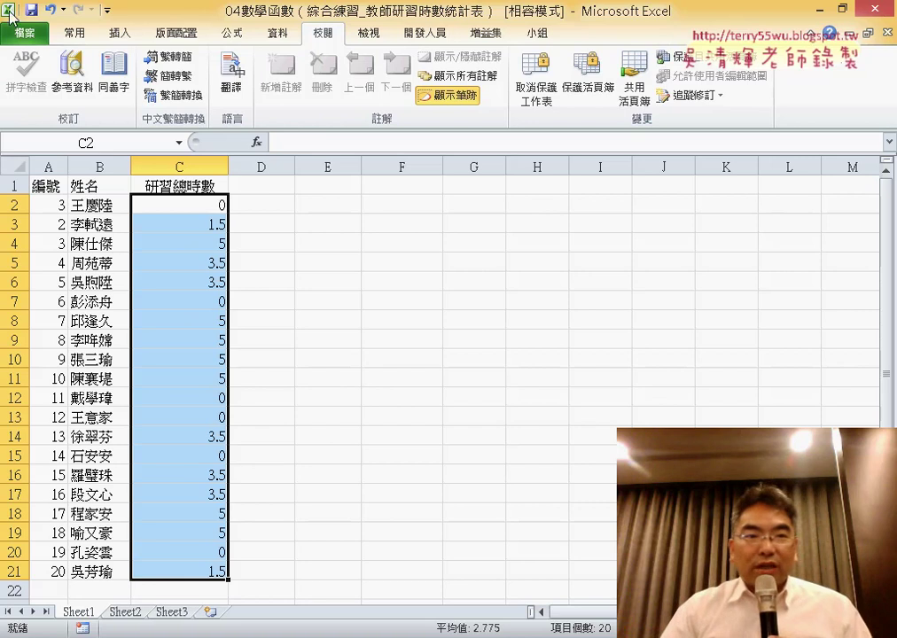
# - Save the workbook to the desktop as an Excel 97-2003 workbook
pyautogui.click(28, 39)
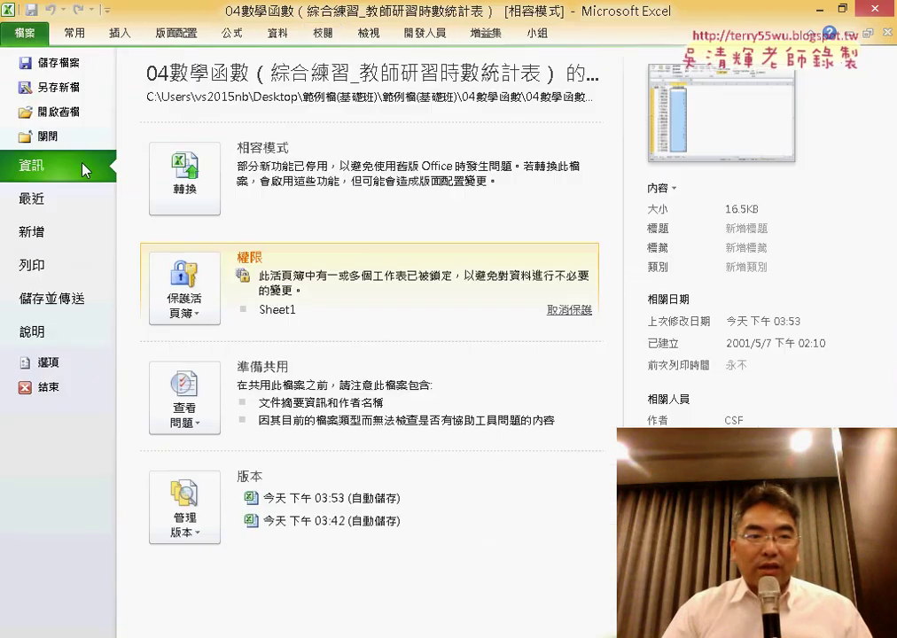
pyautogui.click(86, 91)
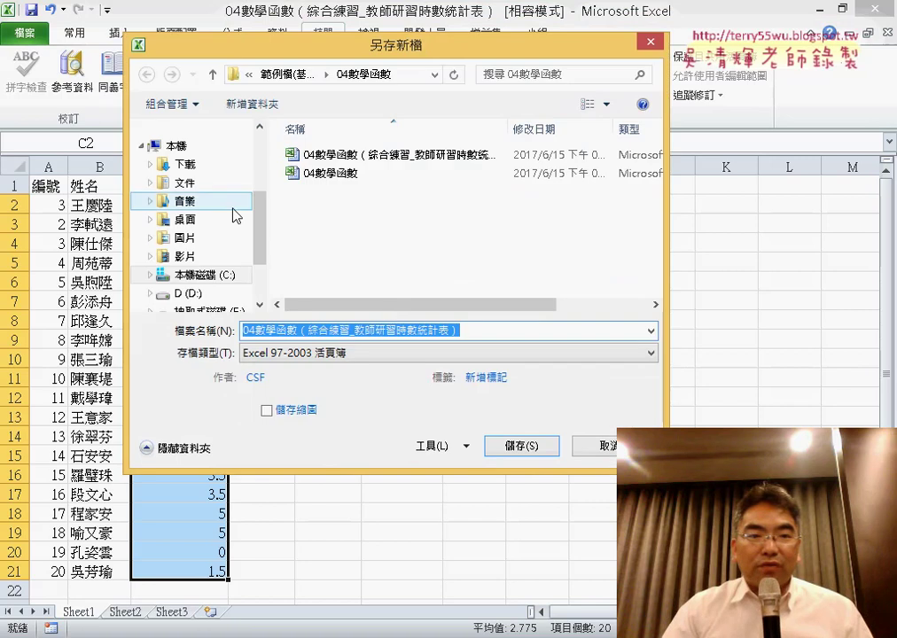
pyautogui.moveTo(259, 224)
pyautogui.mouseDown()
pyautogui.moveTo(266, 269)
pyautogui.moveTo(261, 170)
pyautogui.mouseUp()
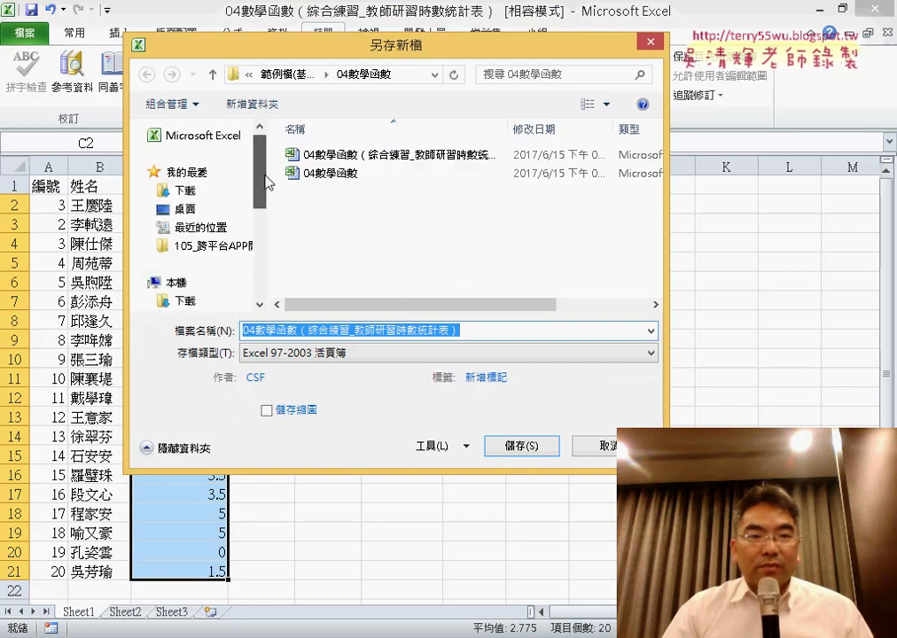
pyautogui.click(235, 209)
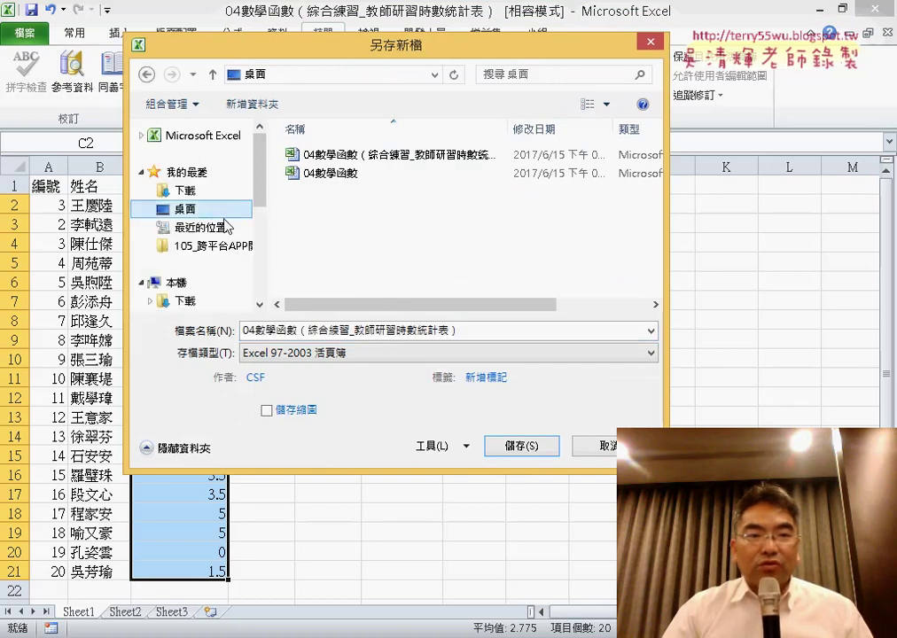
pyautogui.click(516, 449)
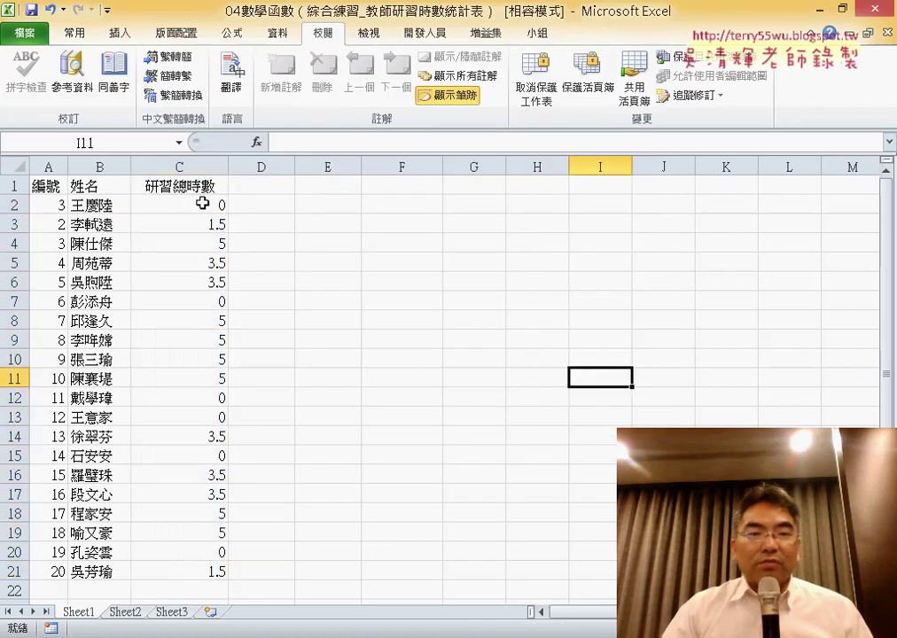
# - Check several column C cells, including C2, to confirm their formulas stay hidden
pyautogui.click(202, 225)
pyautogui.click(195, 301)
pyautogui.click(190, 378)
pyautogui.click(190, 398)
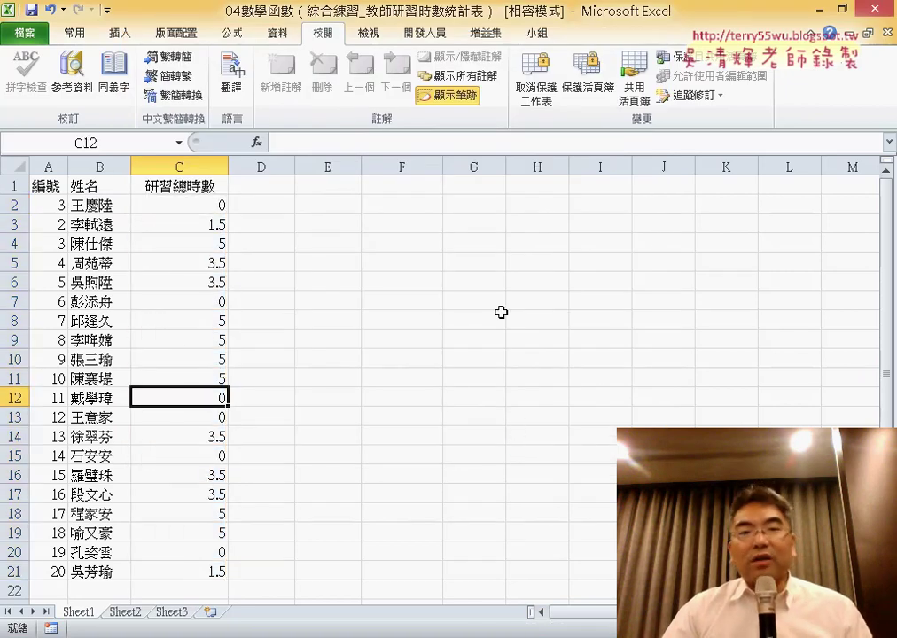
pyautogui.click(531, 302)
pyautogui.click(215, 206)
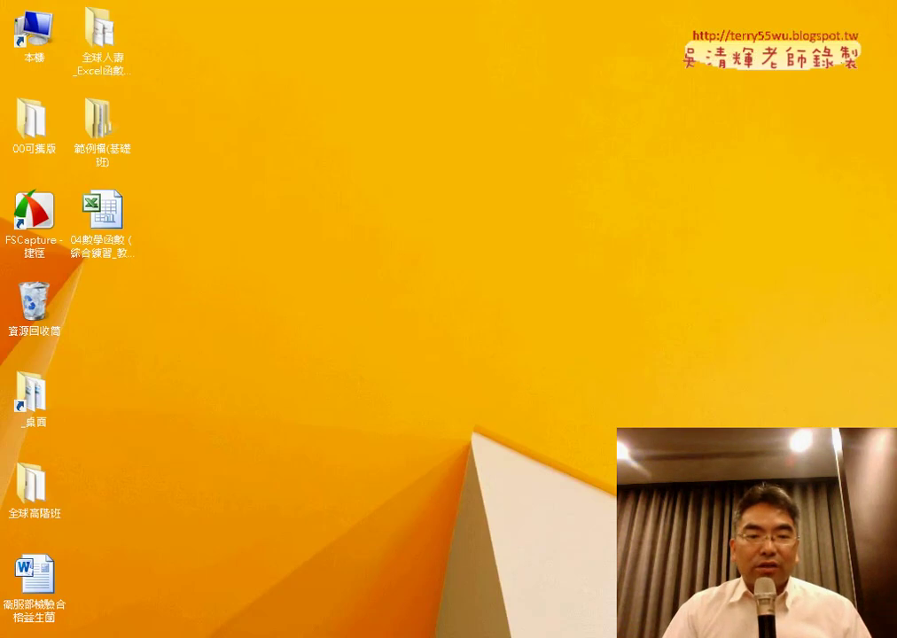
# - Bring the Google Drive window forward and try signing in, which fails with a no-internet error
pyautogui.click(187, 549)
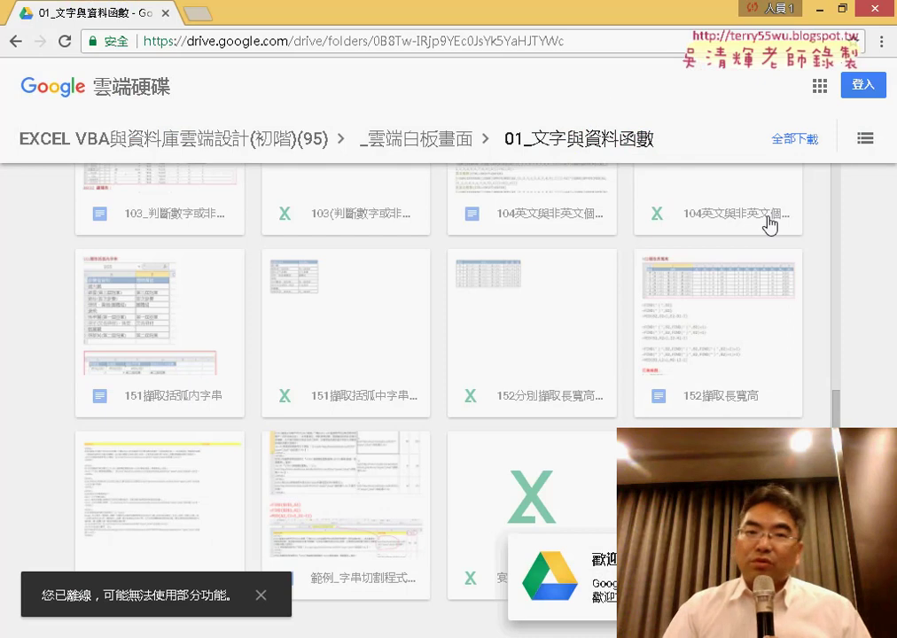
pyautogui.click(873, 89)
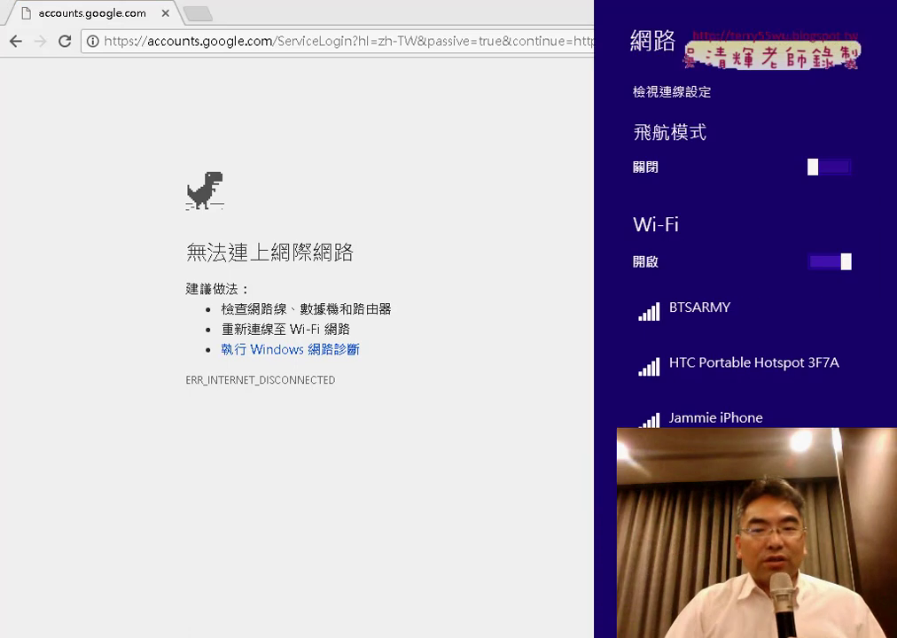
# - Connect to the Coolpad 8675_S01_0DF1 Wi-Fi network and reload the Google sign-in page
pyautogui.click(774, 321)
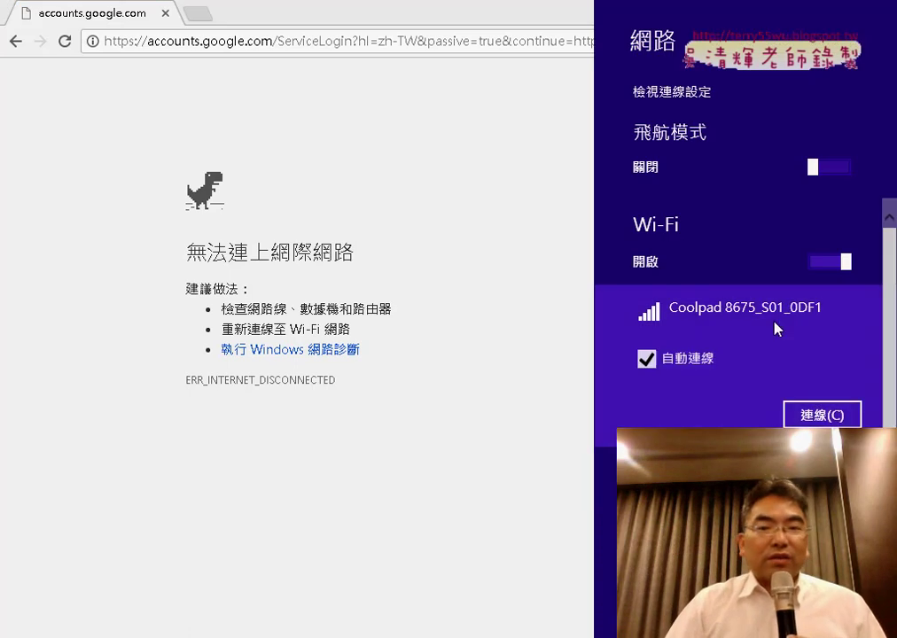
pyautogui.click(813, 415)
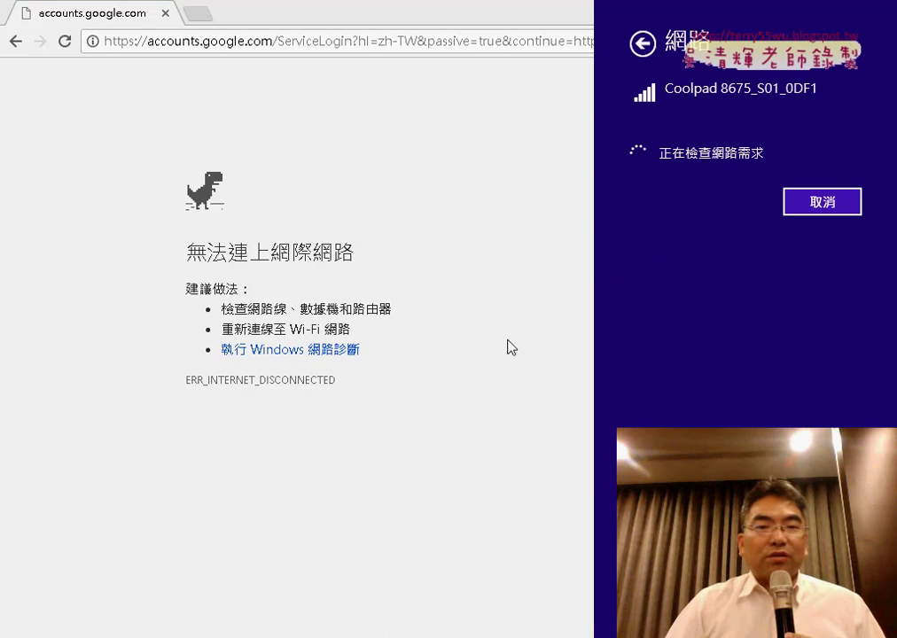
pyautogui.click(206, 111)
pyautogui.click(64, 41)
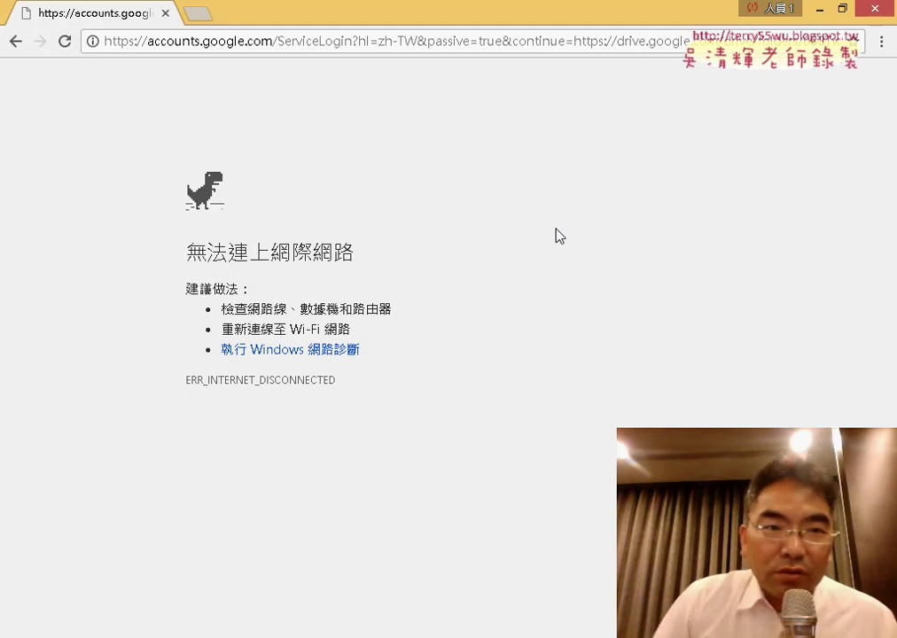
pyautogui.click(70, 48)
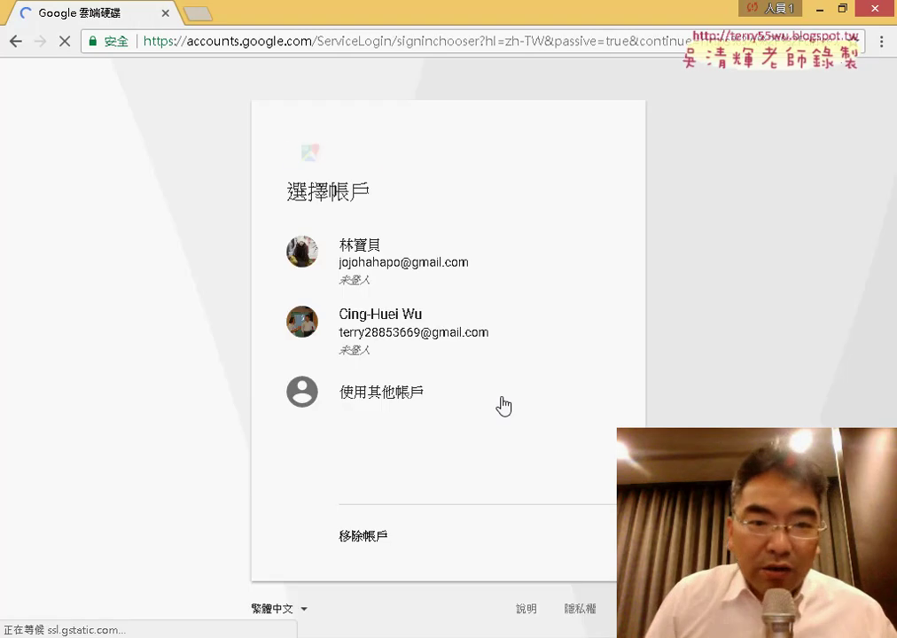
# - Sign in with the Google account and start a file upload in the _temp folder
pyautogui.click(487, 337)
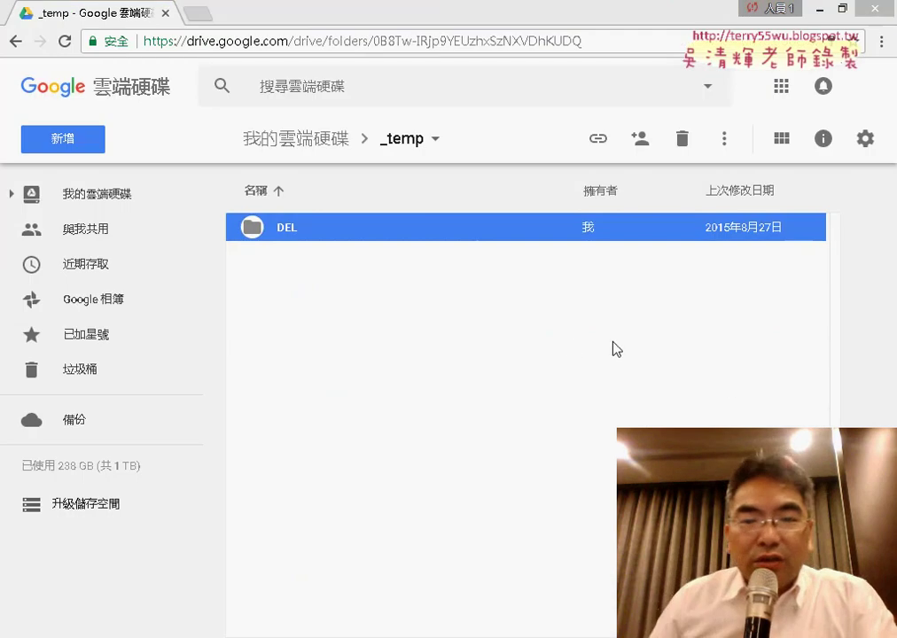
pyautogui.click(473, 325)
pyautogui.rightClick(470, 324)
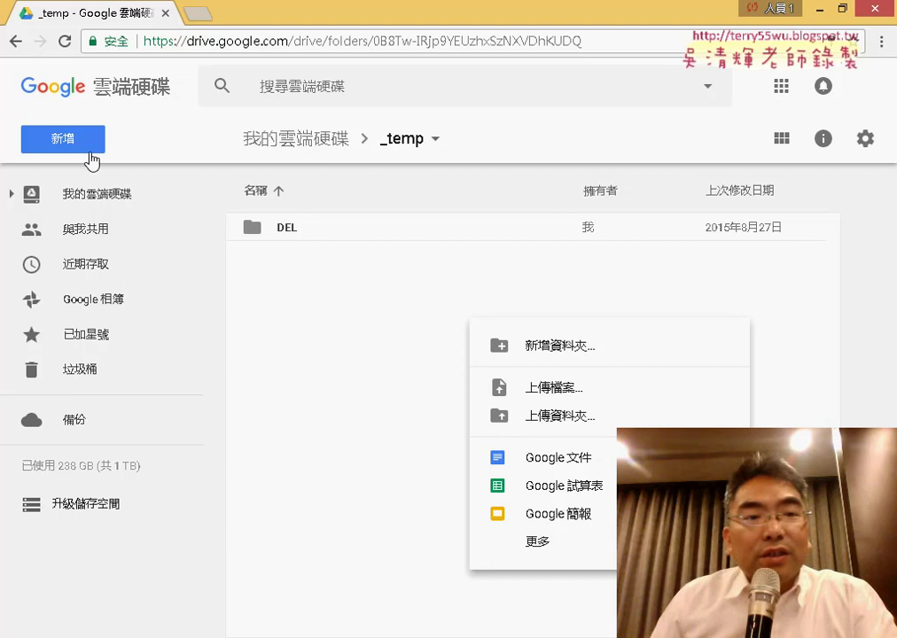
pyautogui.click(588, 392)
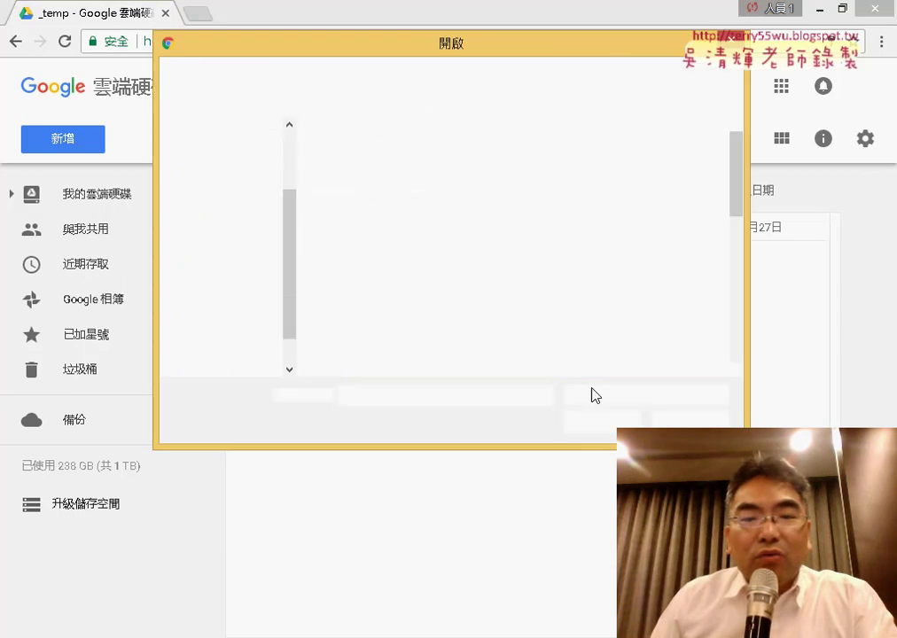
# - Upload the 04數學函數 .xls workbook and open it in Google Sheets
pyautogui.moveTo(741, 184); pyautogui.dragTo(743, 314)
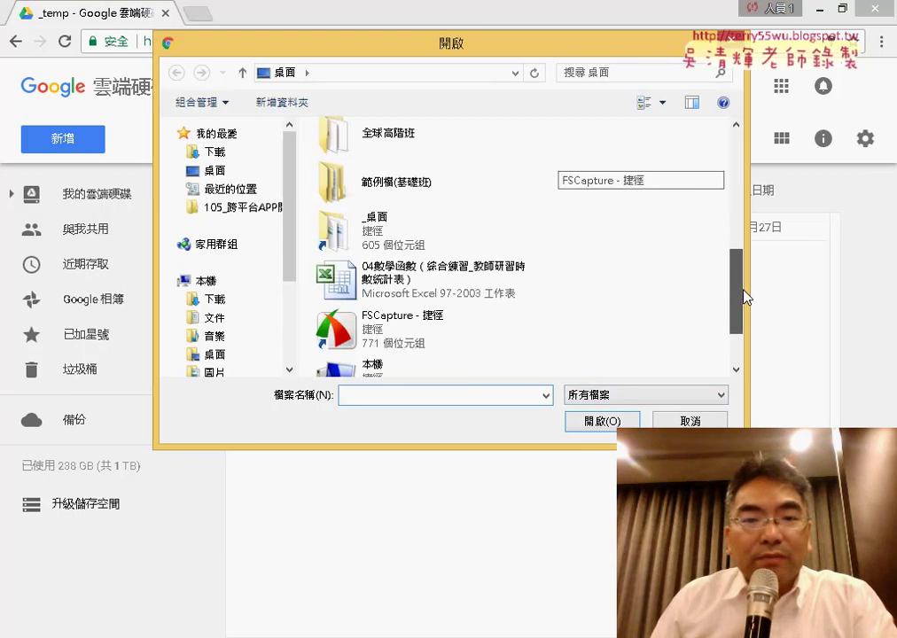
pyautogui.click(446, 216)
pyautogui.doubleClick(446, 215)
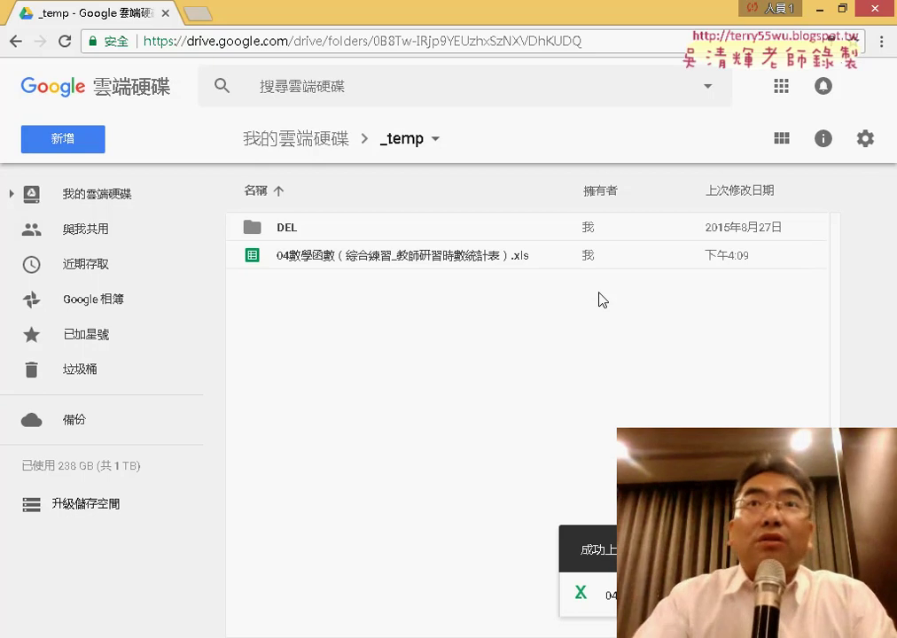
pyautogui.click(429, 257)
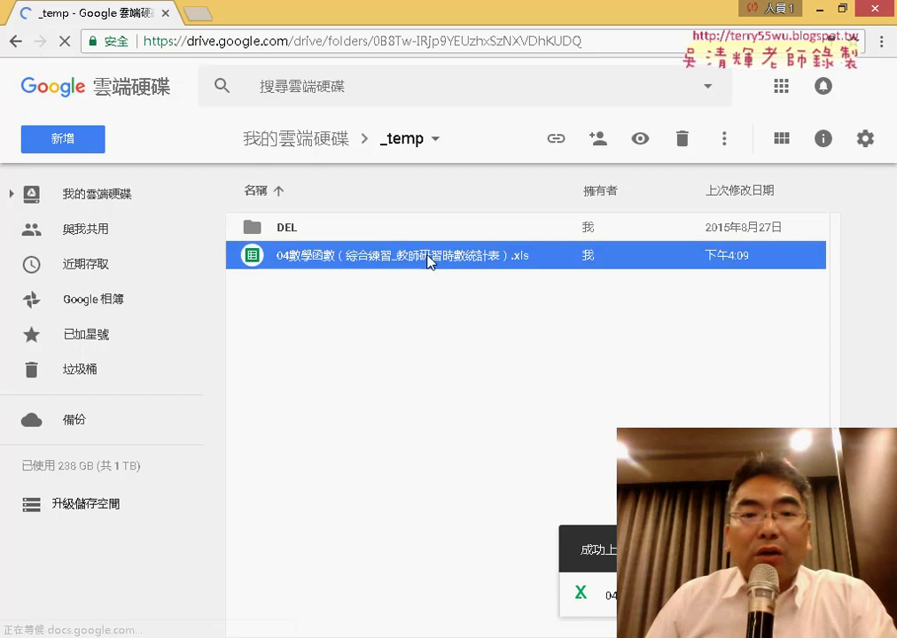
pyautogui.doubleClick(429, 257)
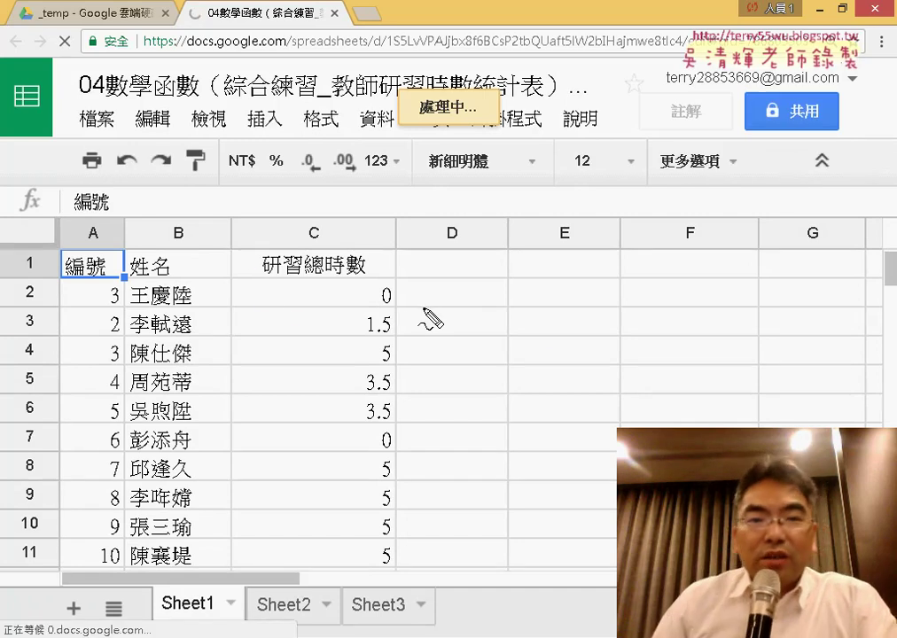
# - Select cell C2 and highlight its full SUMIF formula summing Sheet2 and Sheet3 hours
pyautogui.moveTo(424, 314)
pyautogui.mouseDown()
pyautogui.moveTo(248, 280)
pyautogui.moveTo(397, 344)
pyautogui.mouseUp()
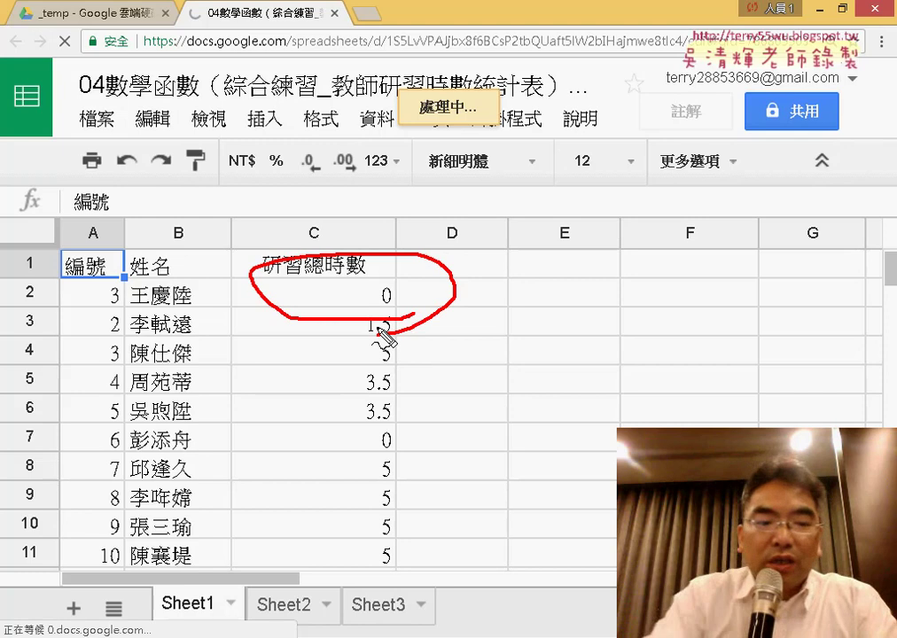
pyautogui.press('Escape')
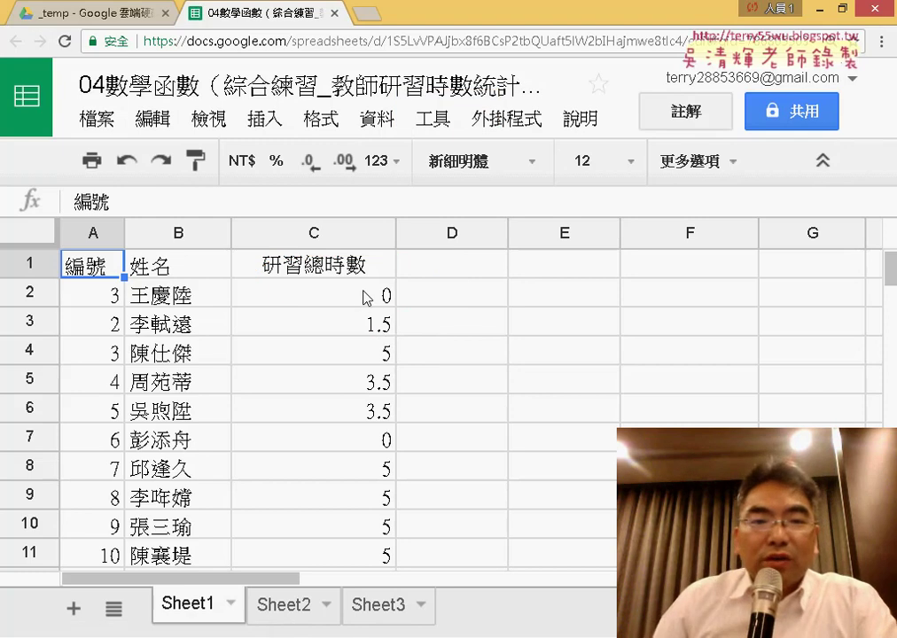
pyautogui.click(362, 304)
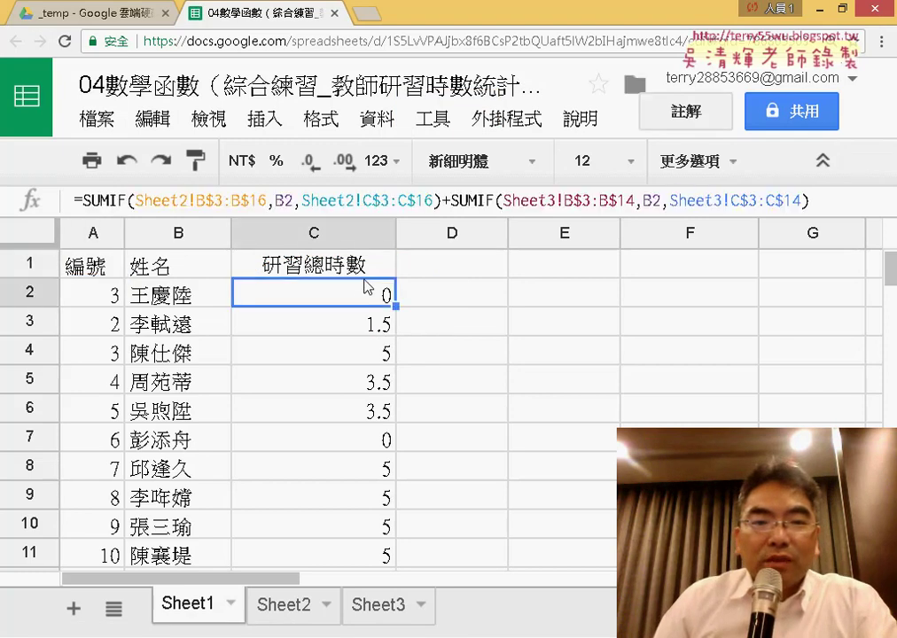
pyautogui.moveTo(76, 201); pyautogui.dragTo(876, 209)
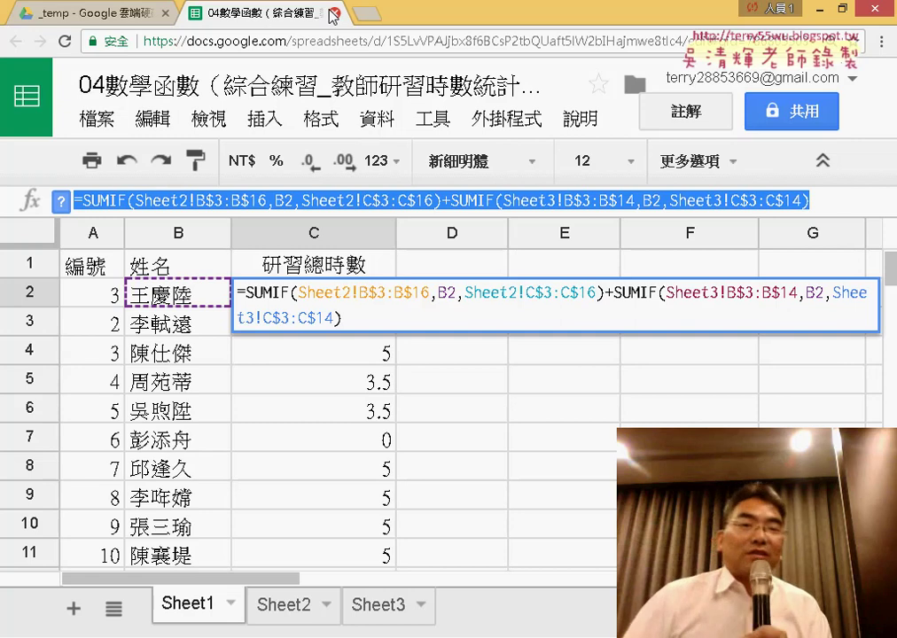
# - Close the Sheets copy, return to Excel at cell E6, then switch to the PowerPoint slides
pyautogui.click(332, 16)
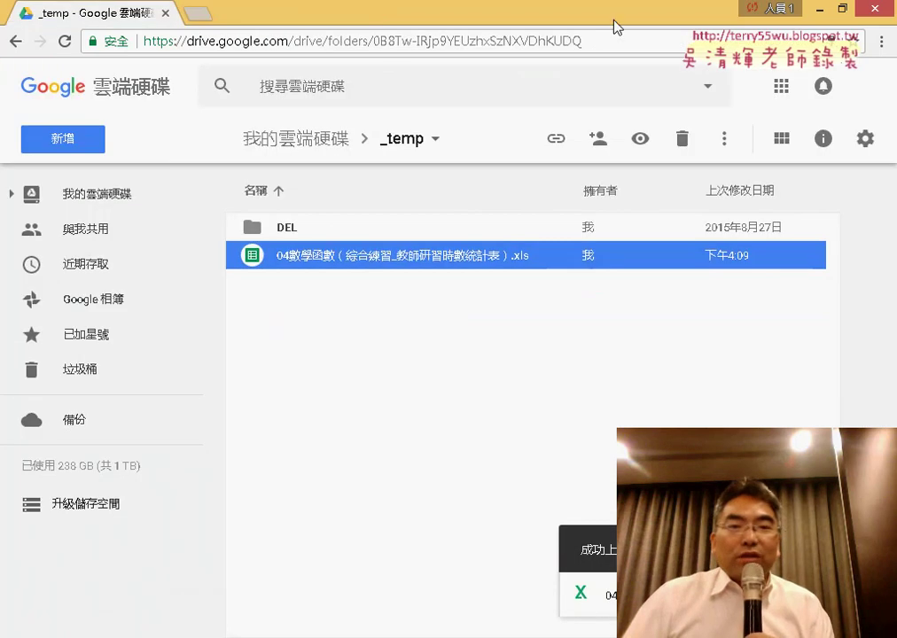
pyautogui.click(813, 8)
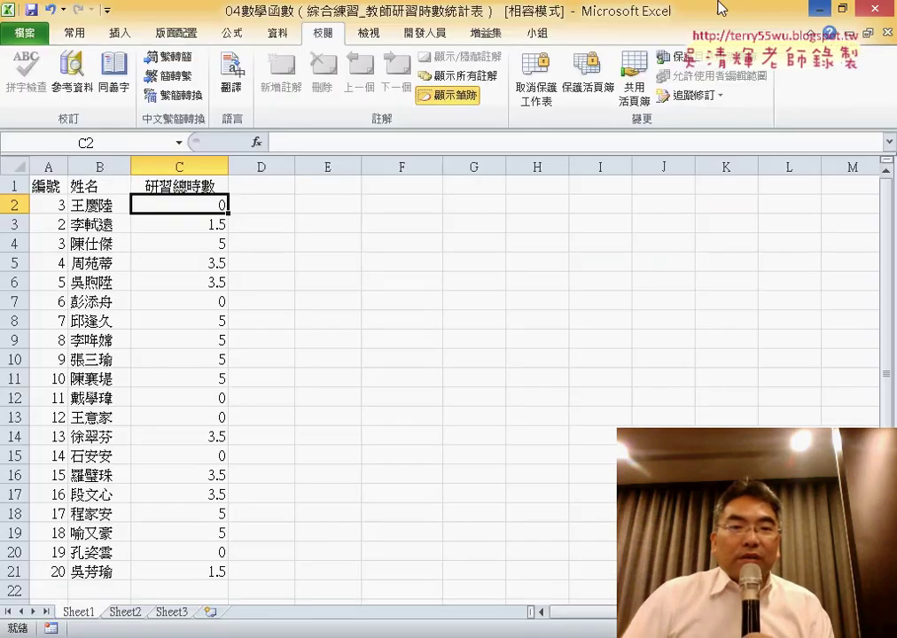
pyautogui.click(335, 280)
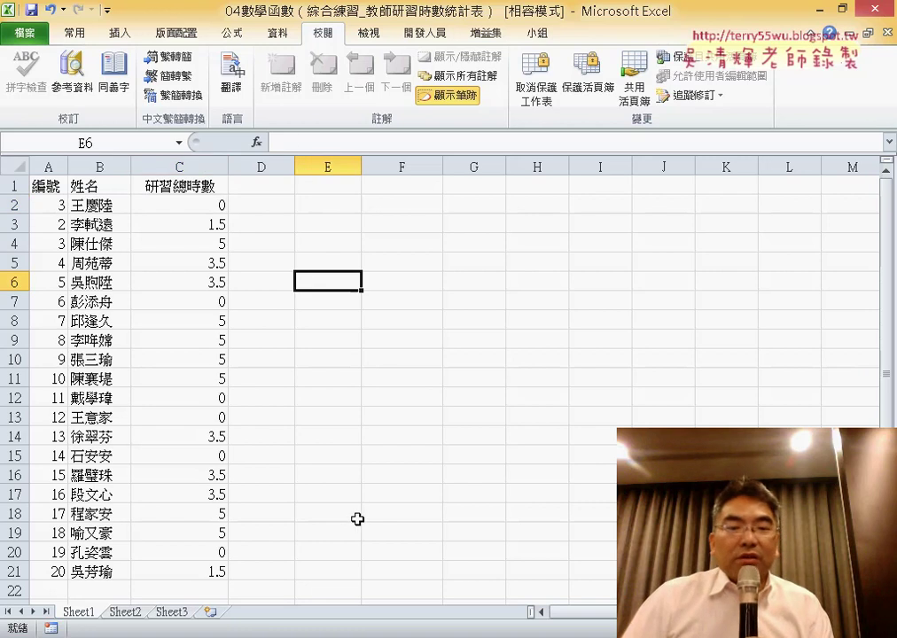
pyautogui.hotkey('alt', 'Tab')
pyautogui.scroll(3, 501, 463)
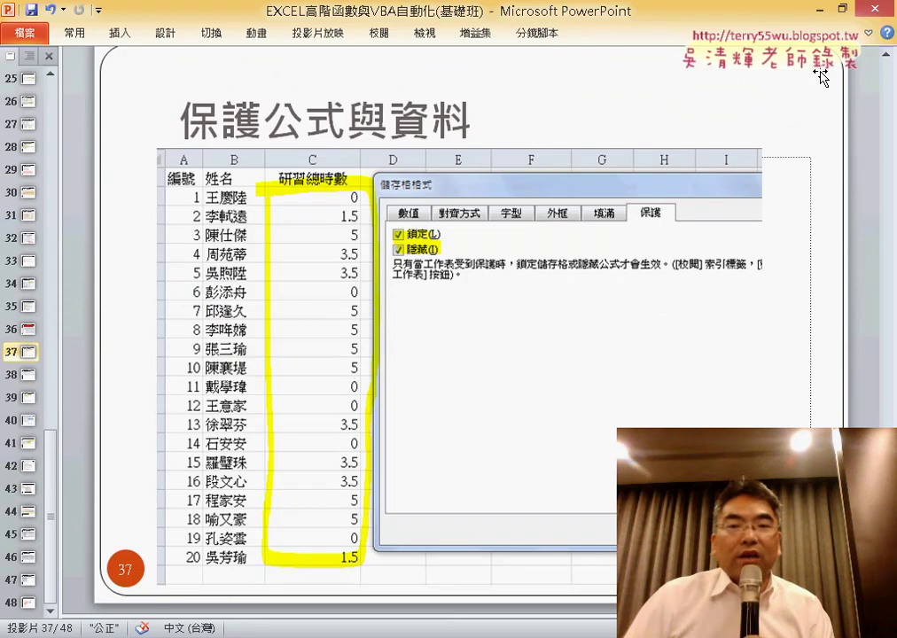
# - Minimize PowerPoint and bring up the 04數學函數 workbook's SUMIF sheet in Excel
pyautogui.click(823, 10)
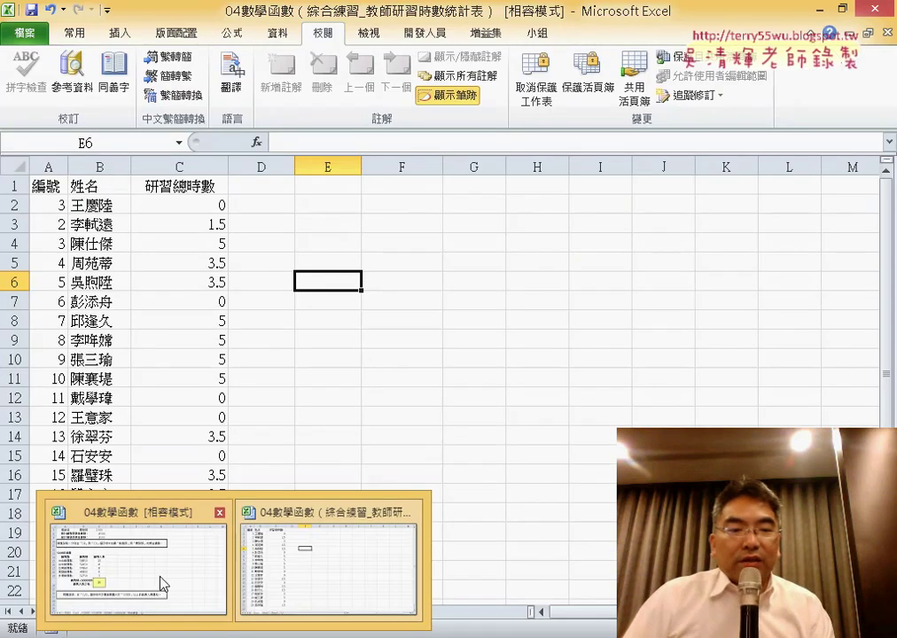
pyautogui.click(160, 586)
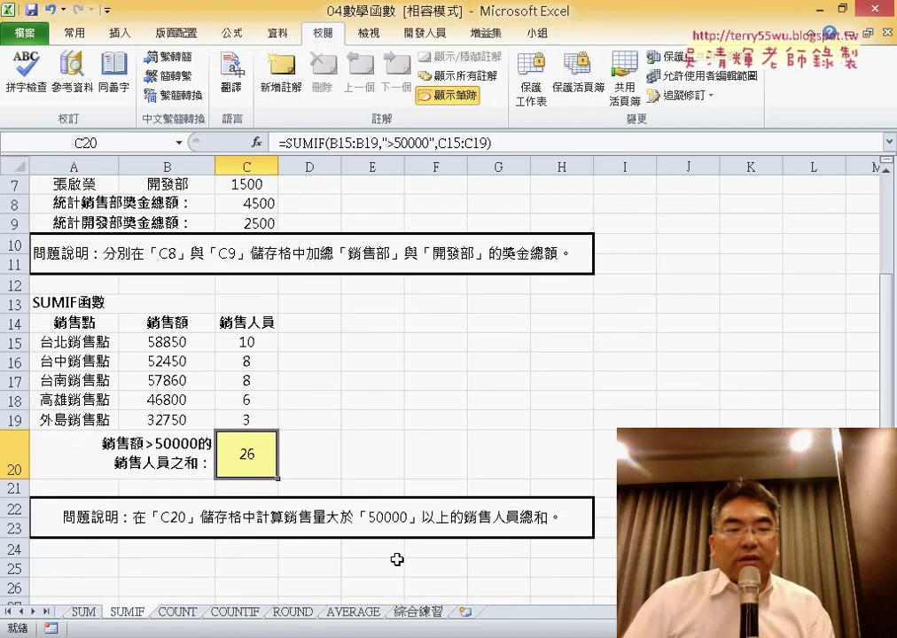
pyautogui.click(182, 613)
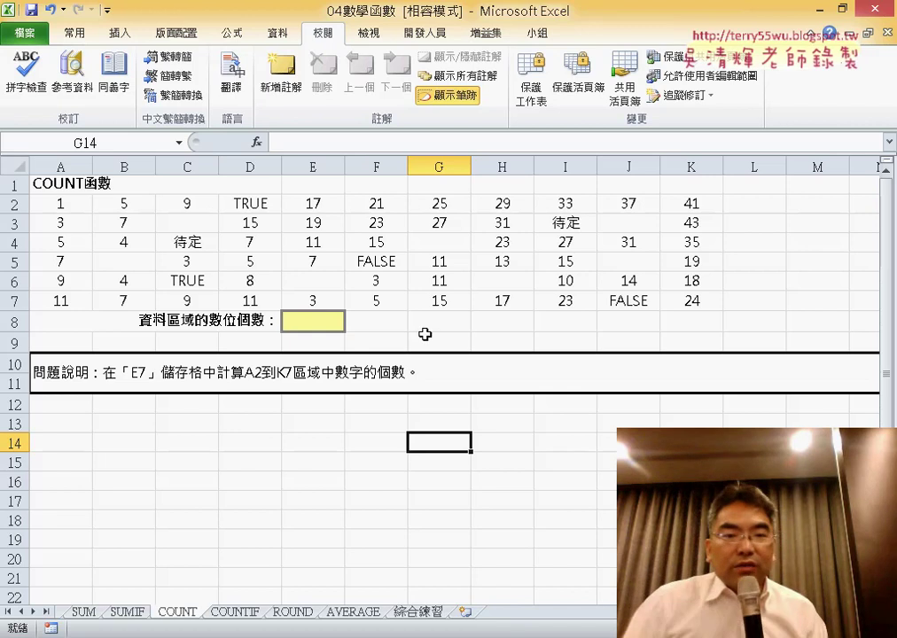
pyautogui.click(398, 321)
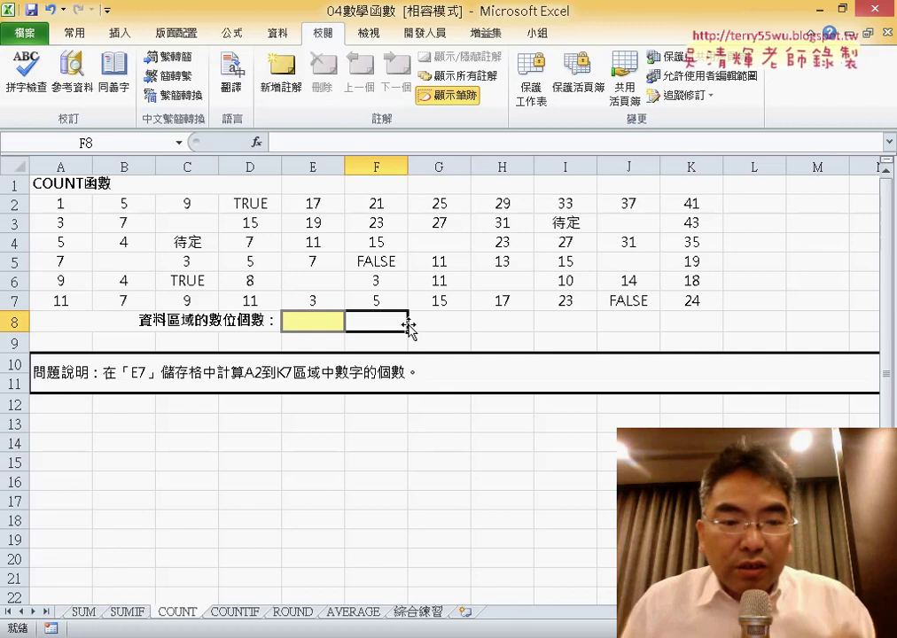
pyautogui.click(299, 326)
pyautogui.moveTo(53, 209); pyautogui.dragTo(697, 303)
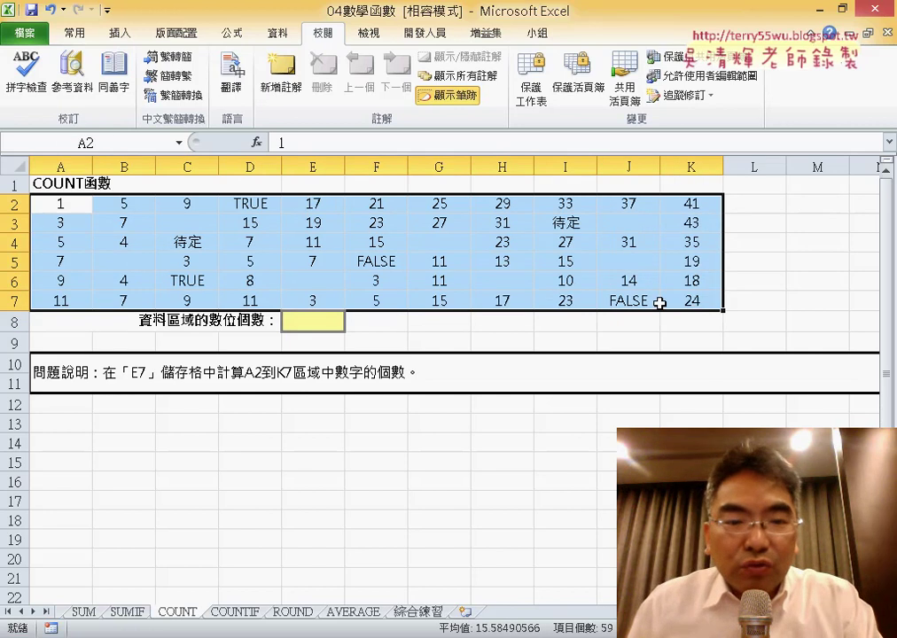
pyautogui.click(404, 324)
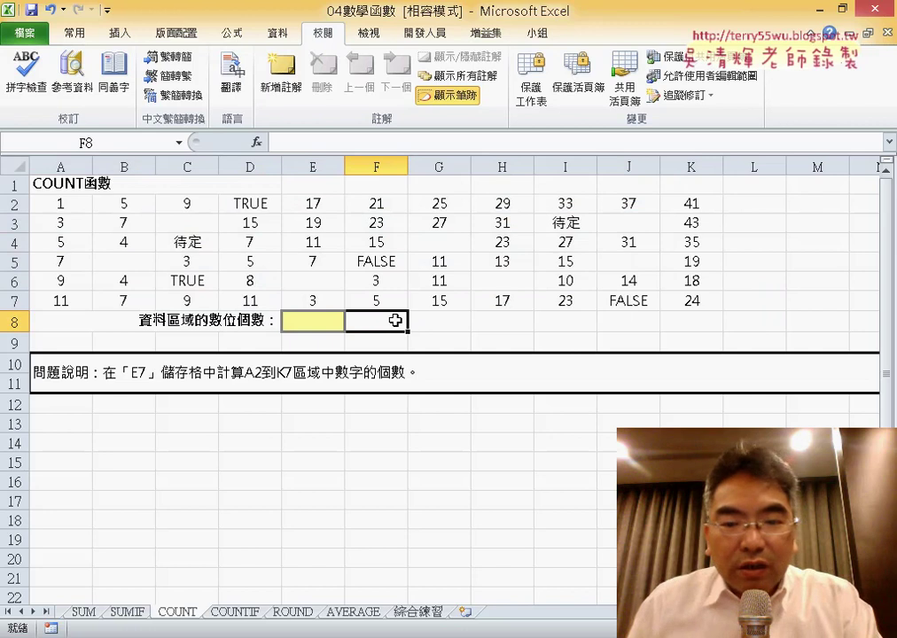
# - Enter labels 有資料 in F8, 沒資料 in H8 and 大於10 in J8, then select A2:K7
pyautogui.write('u')
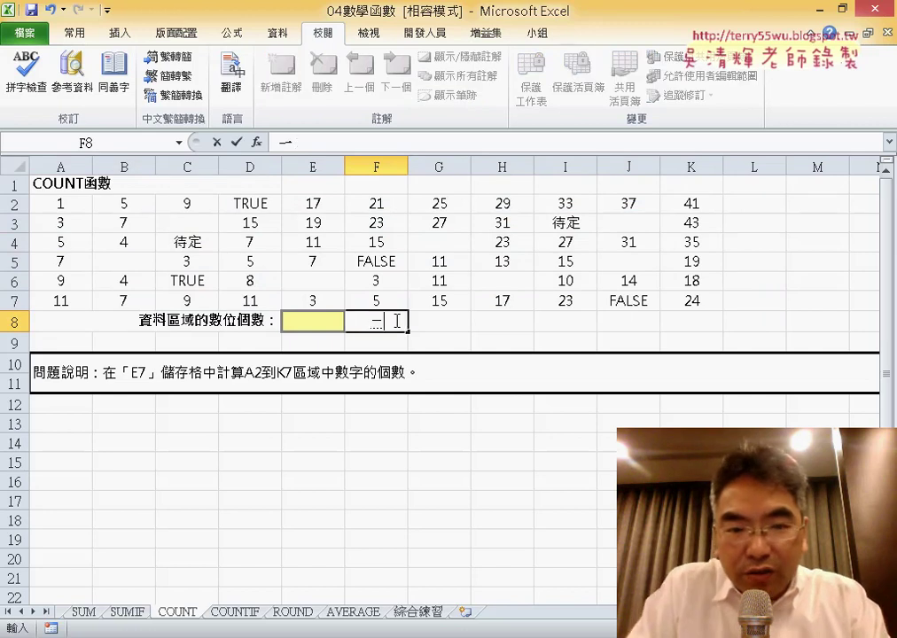
pyautogui.write('3')
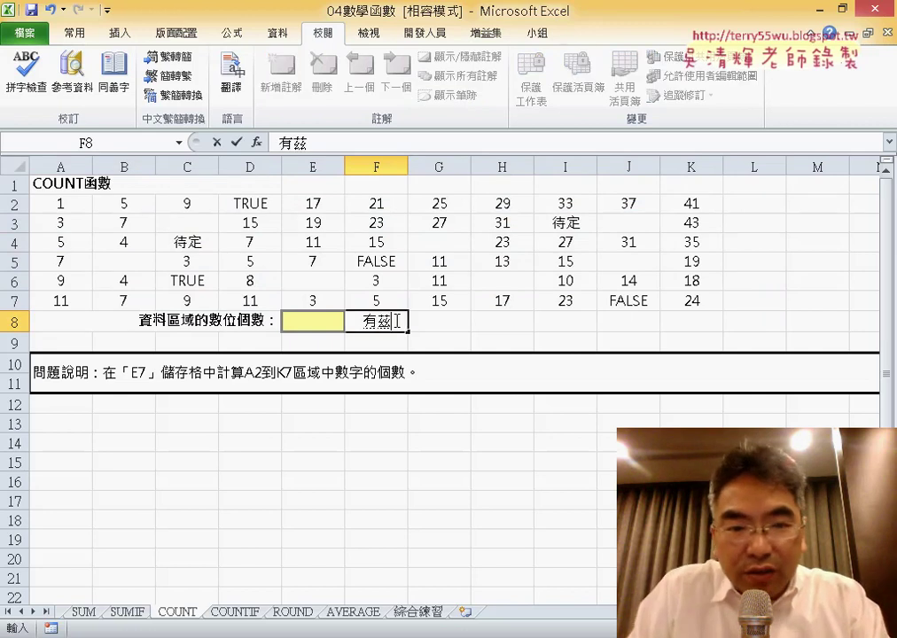
pyautogui.write('2ul4')
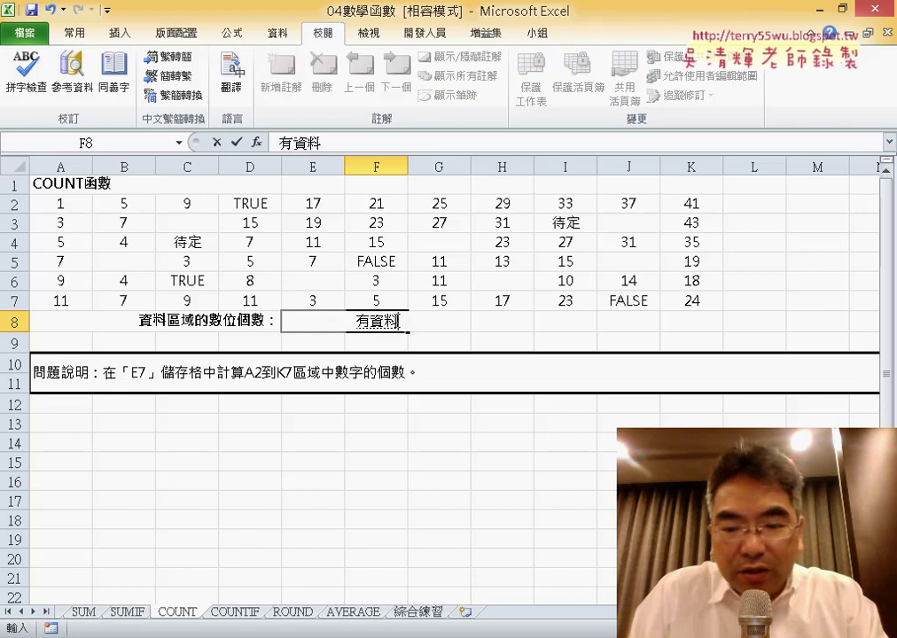
pyautogui.press('Tab')
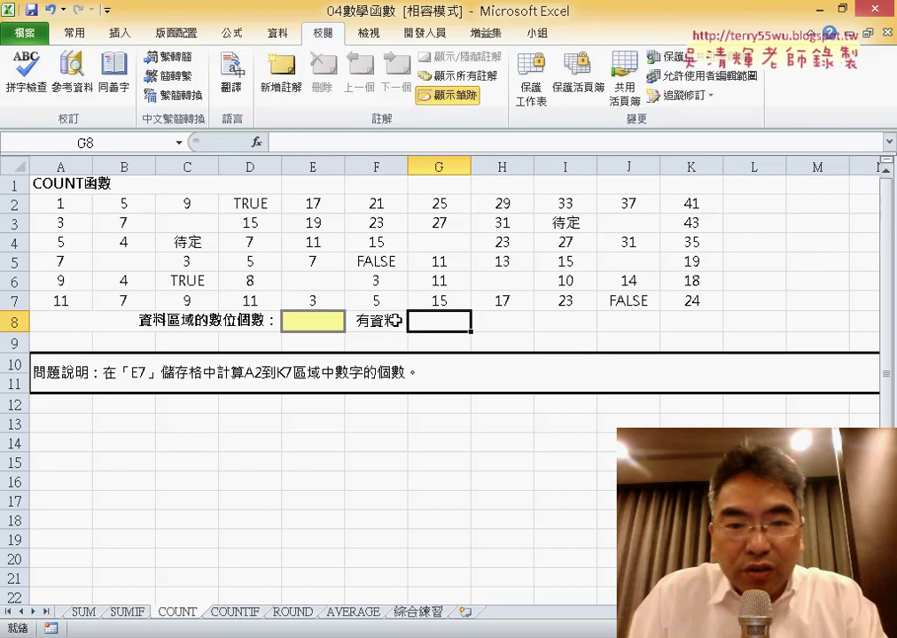
pyautogui.press('Tab')
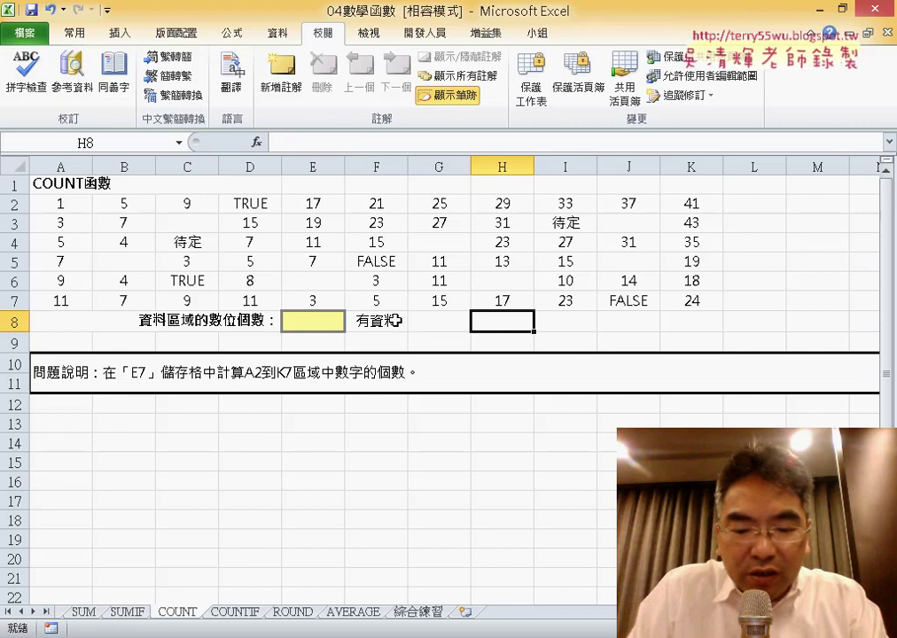
pyautogui.write('ㄇㄟ')
pyautogui.write('ㄗ')
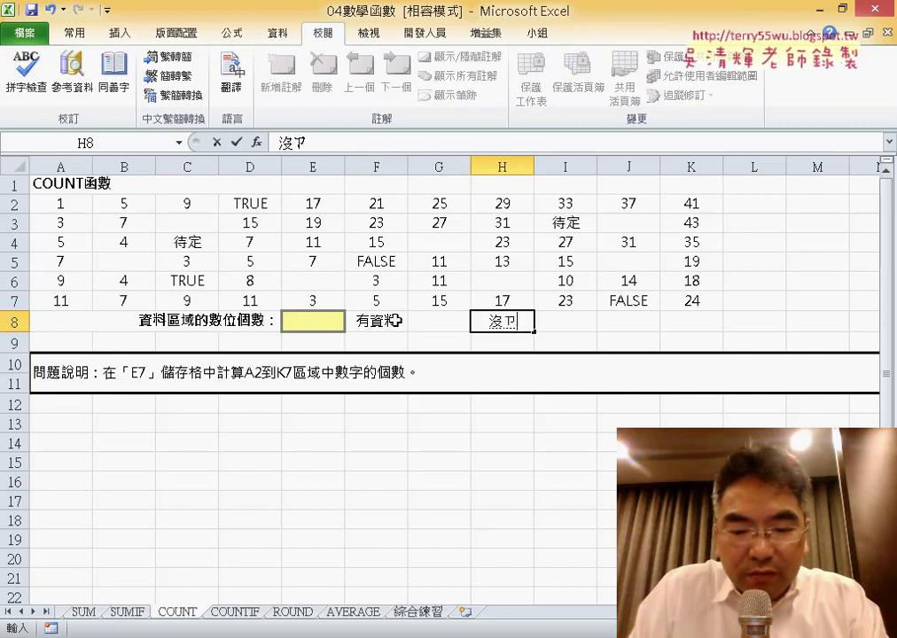
pyautogui.write('ㄉㄧㄠˋ')
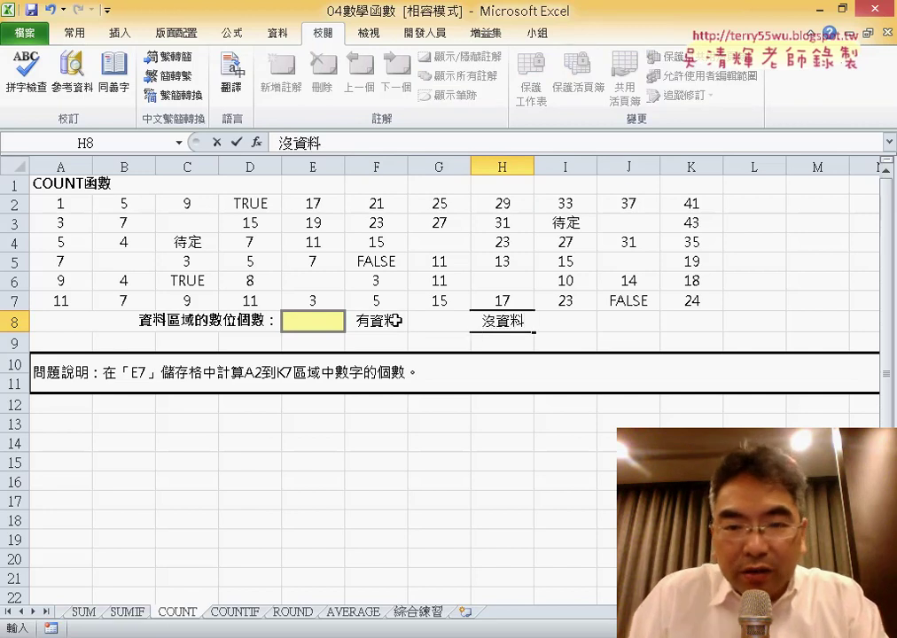
pyautogui.press('Return')
pyautogui.press('Right')
pyautogui.press('Right')
pyautogui.write('ㄉㄚˋ')
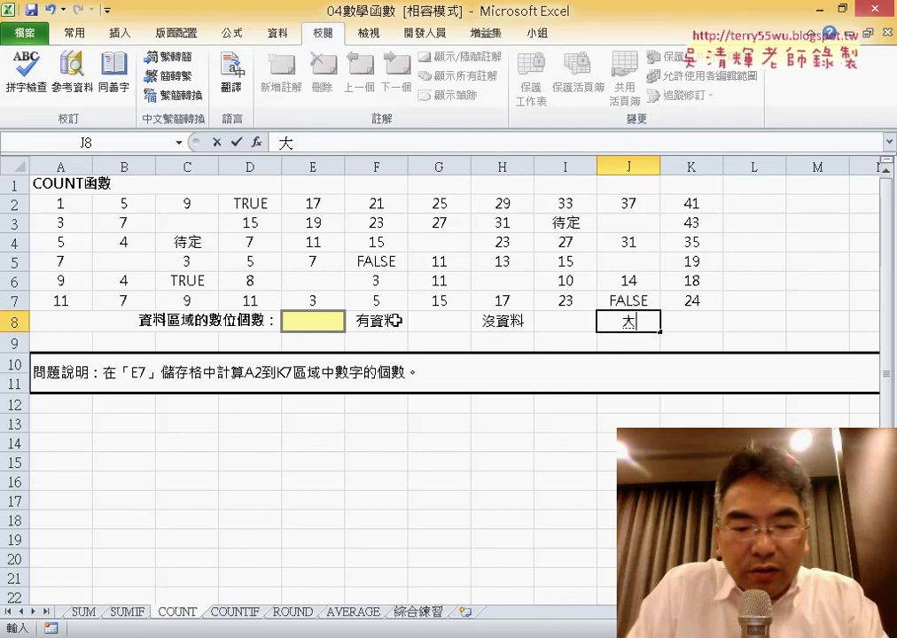
pyautogui.write('ㄩˊ')
pyautogui.write('1')
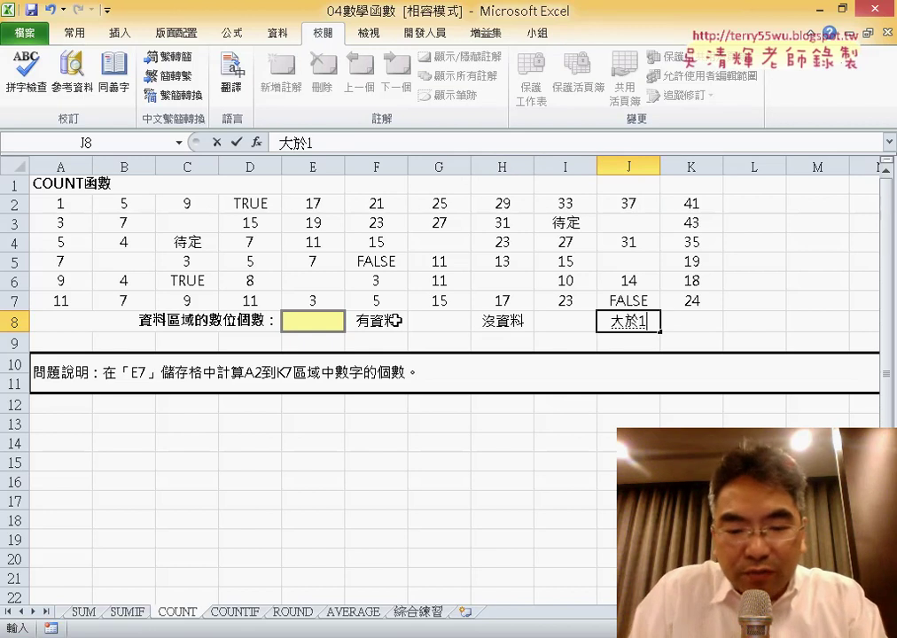
pyautogui.write('0')
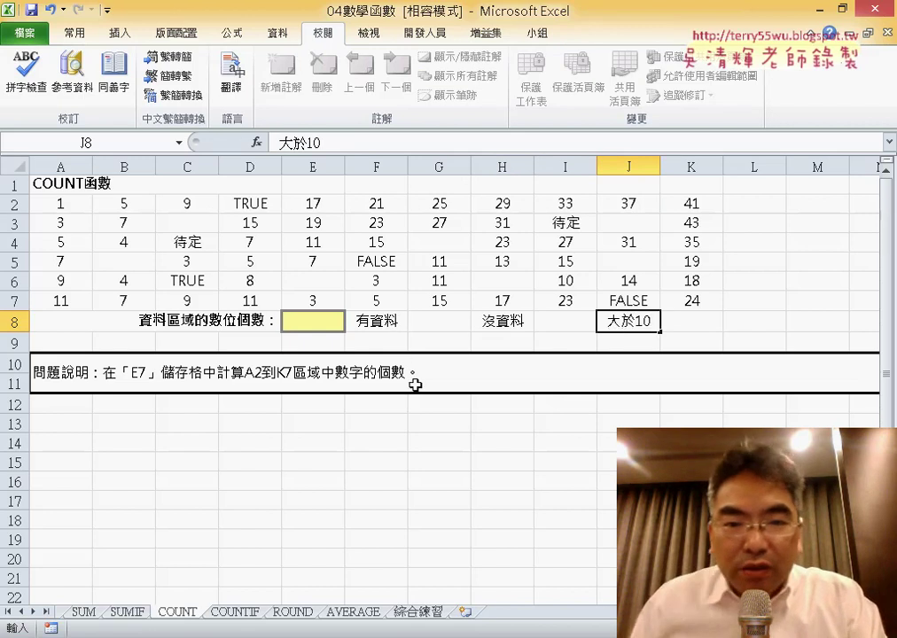
pyautogui.click(415, 383)
pyautogui.moveTo(89, 206)
pyautogui.mouseDown()
pyautogui.moveTo(154, 261)
pyautogui.moveTo(709, 299)
pyautogui.mouseUp()
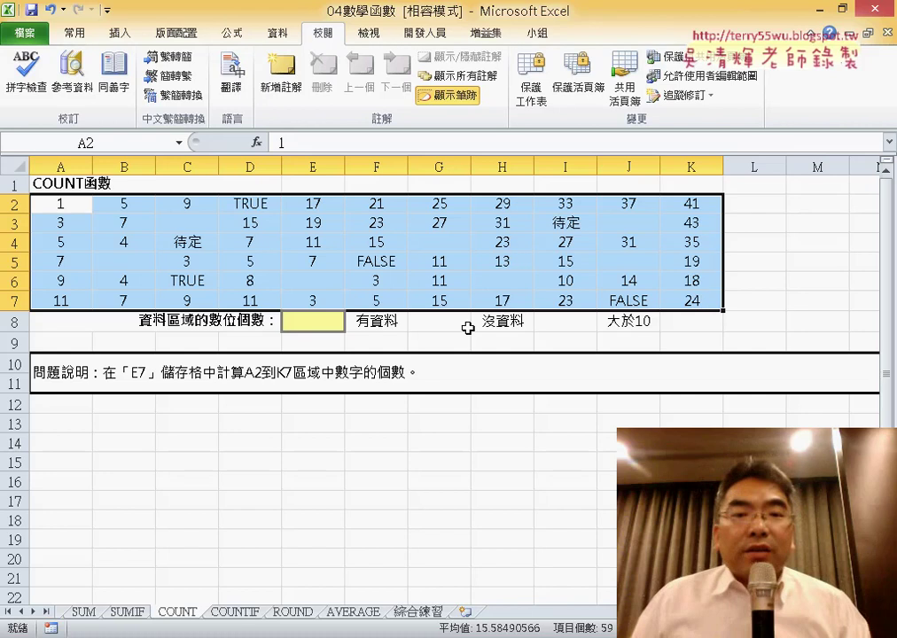
pyautogui.click(300, 326)
pyautogui.click(256, 142)
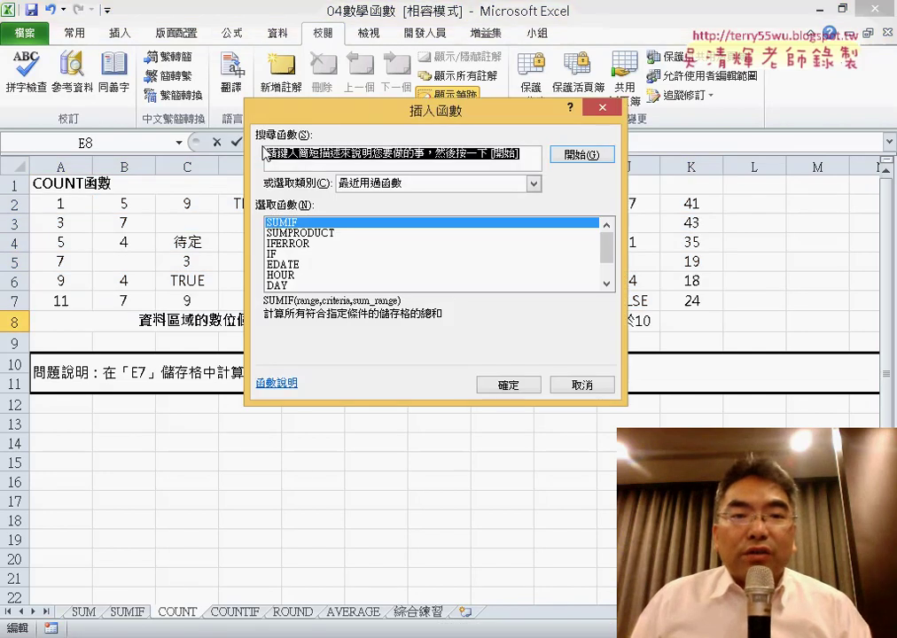
pyautogui.moveTo(345, 122); pyautogui.dragTo(418, 75)
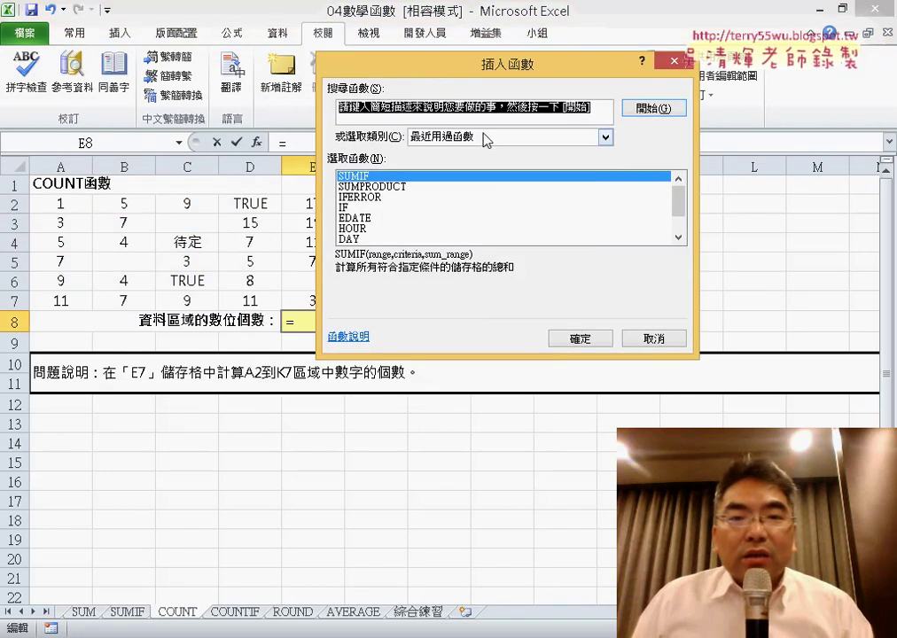
pyautogui.click(486, 140)
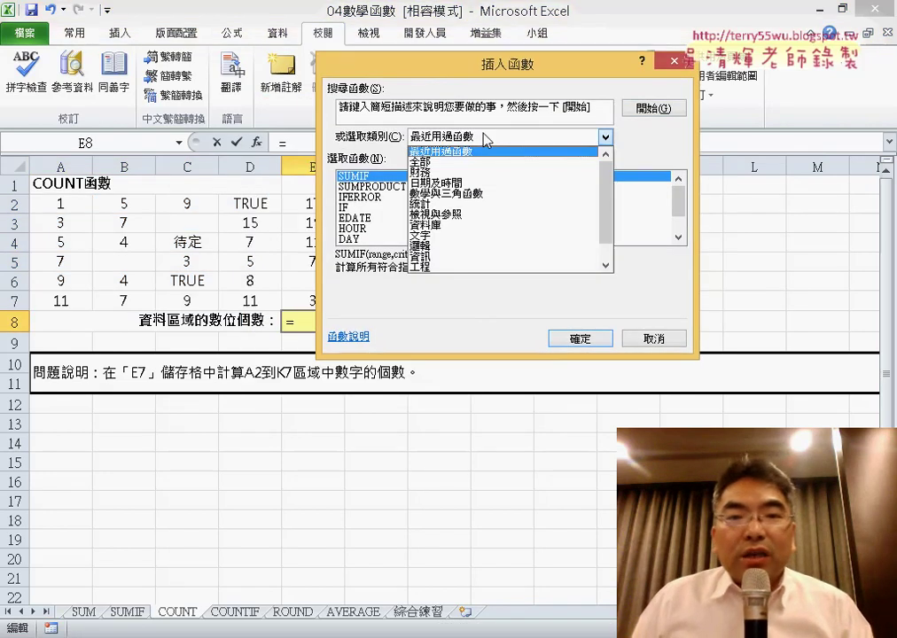
pyautogui.click(486, 204)
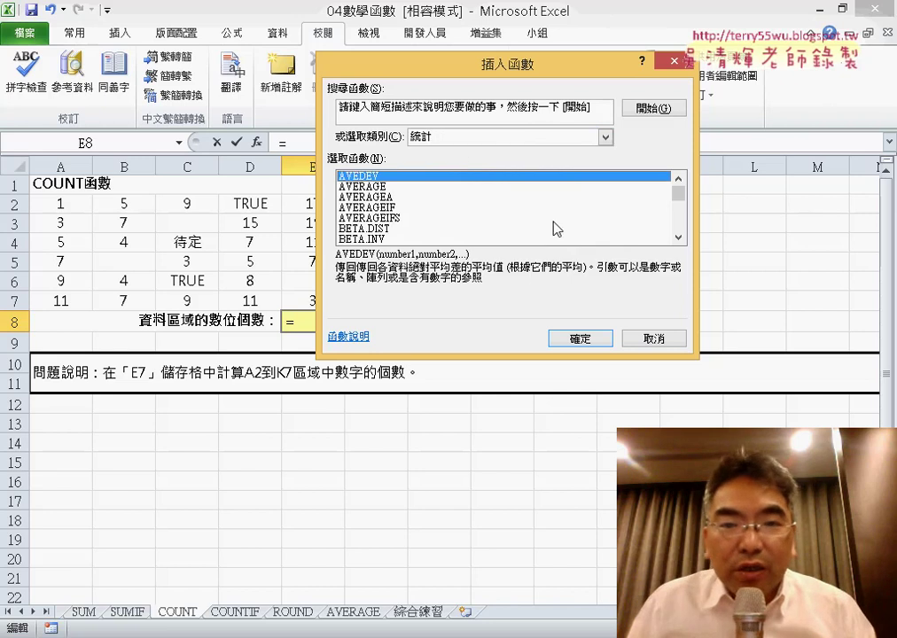
pyautogui.click(679, 238)
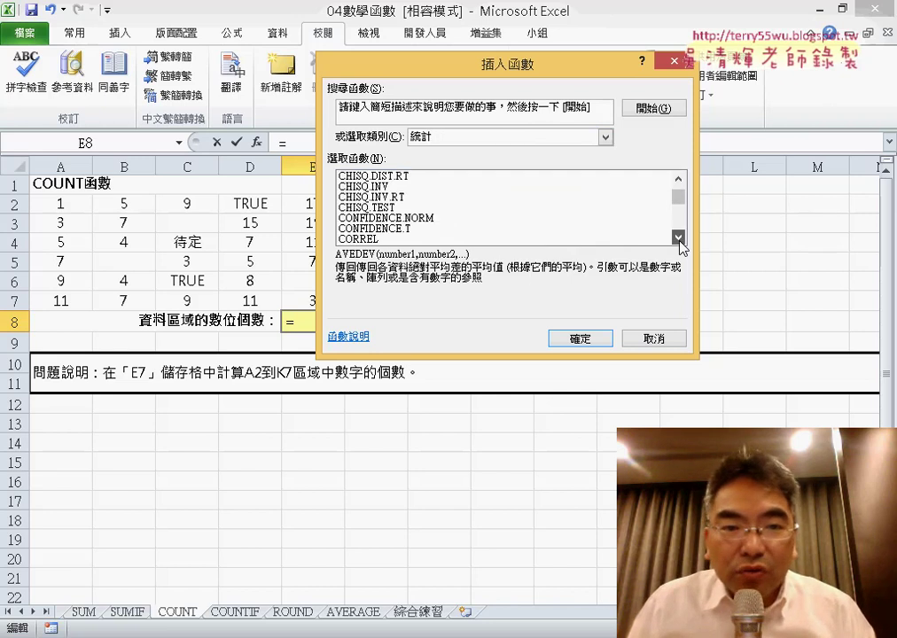
pyautogui.click(395, 208)
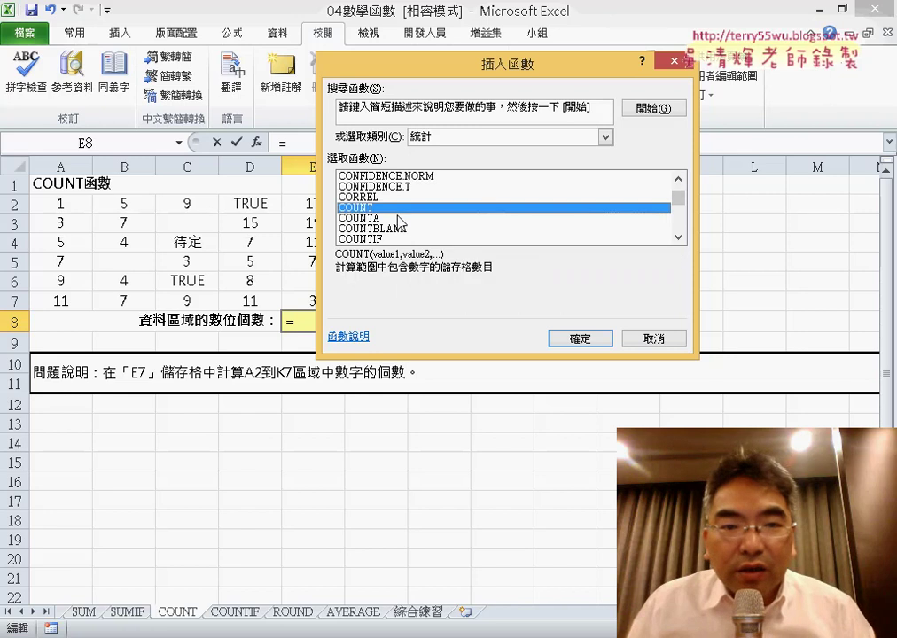
pyautogui.click(406, 228)
pyautogui.click(420, 239)
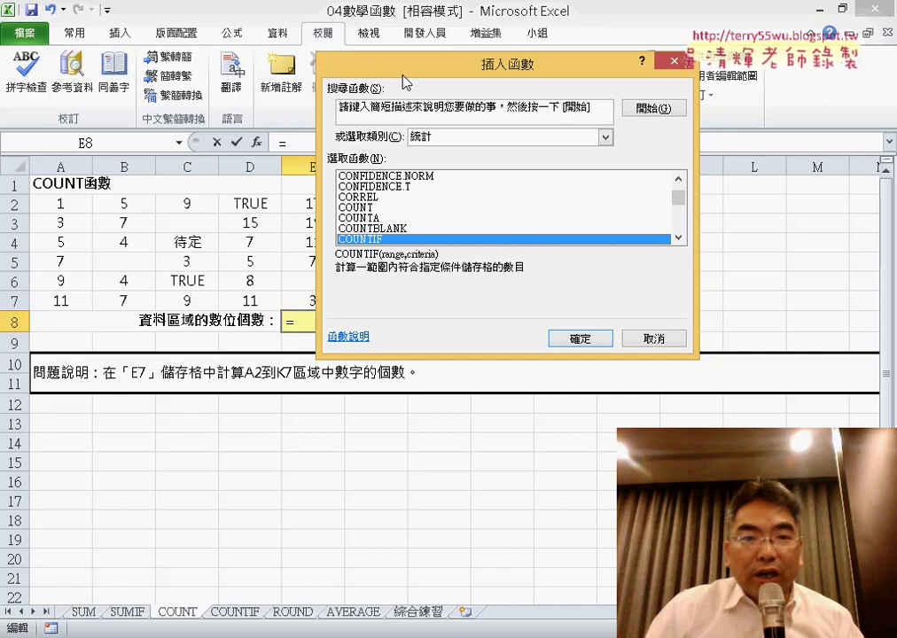
pyautogui.click(656, 342)
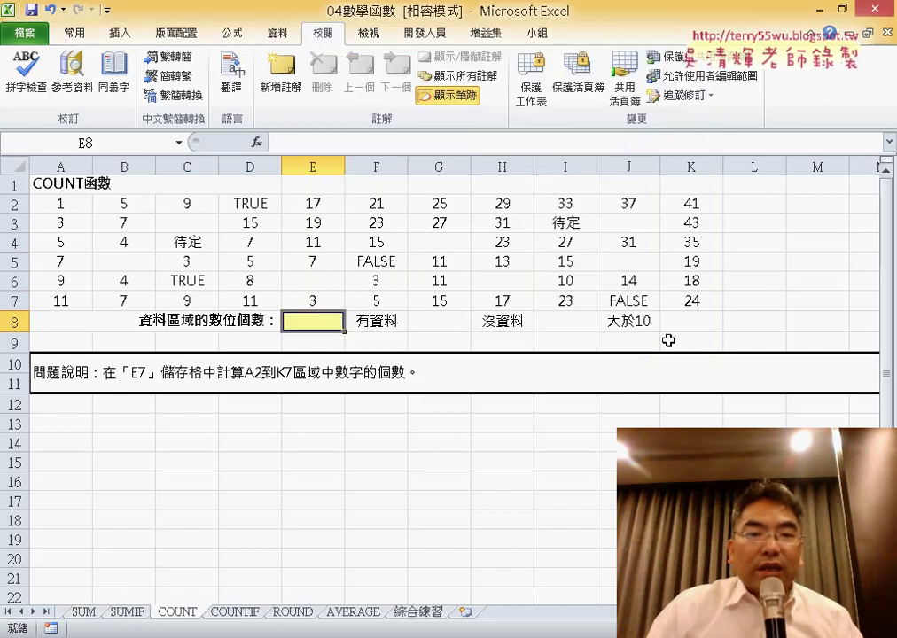
pyautogui.moveTo(60, 204); pyautogui.dragTo(687, 302)
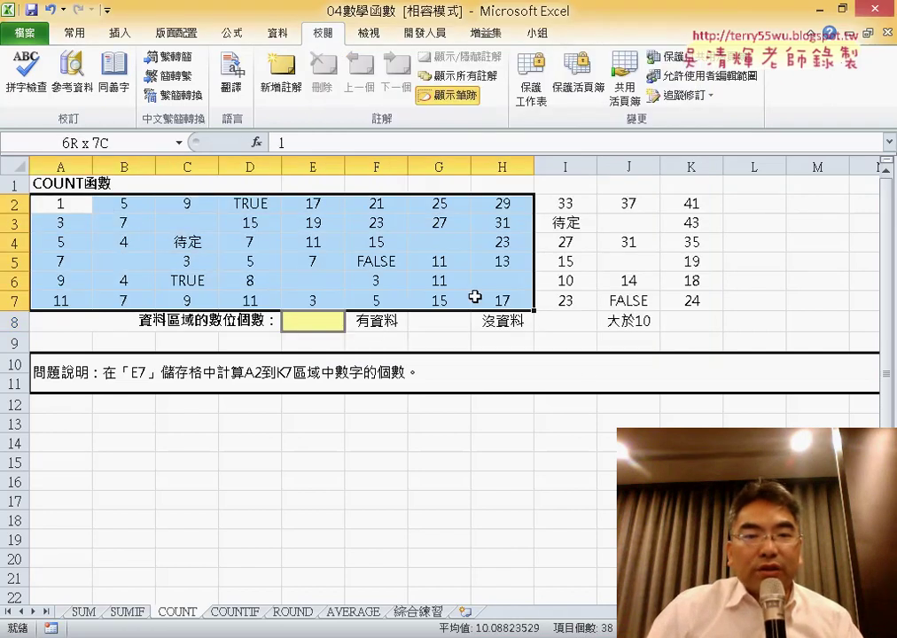